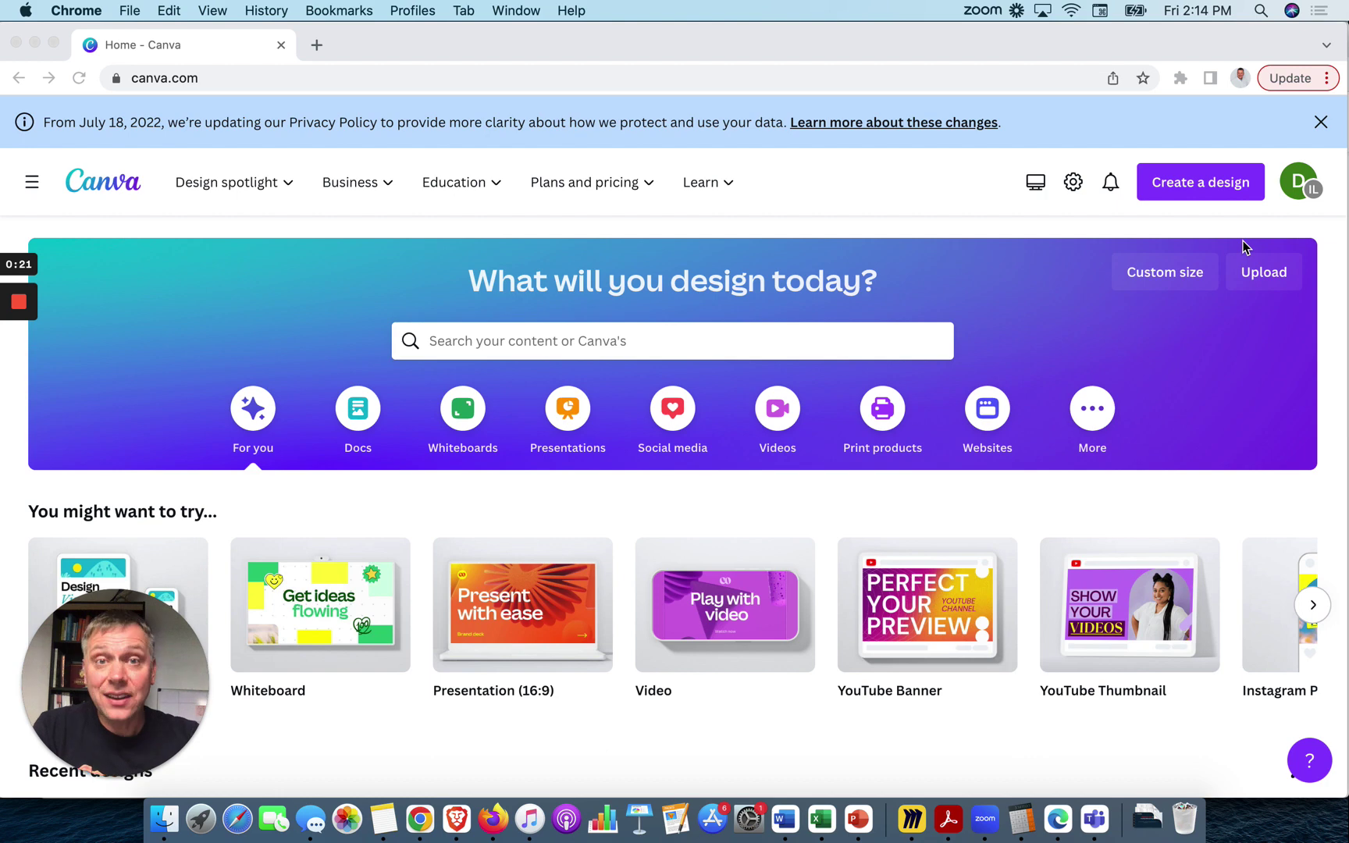
Create a new 16:9 presentation and bring up Magic Design for describing it.
left_click(1206, 188)
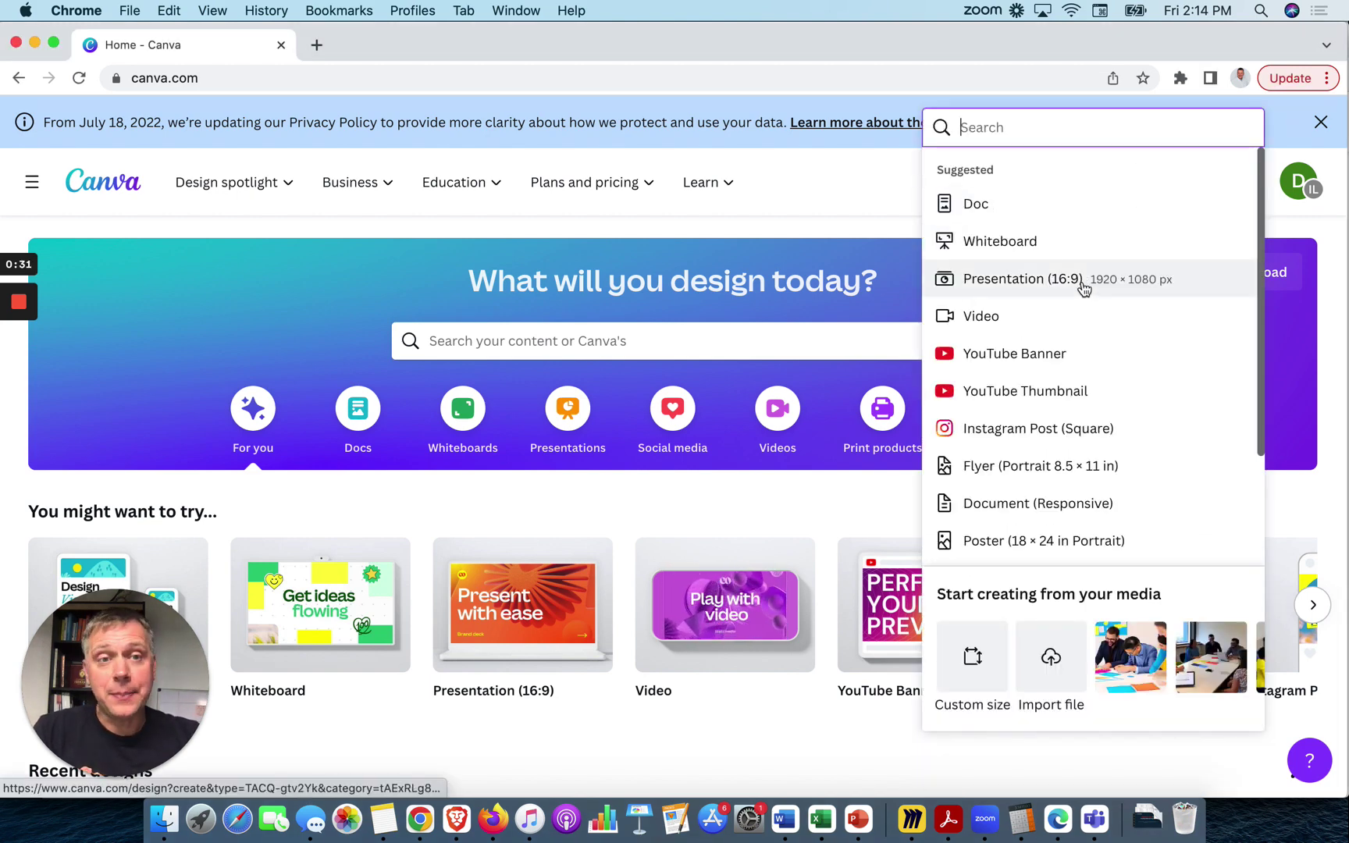
left_click(1036, 279)
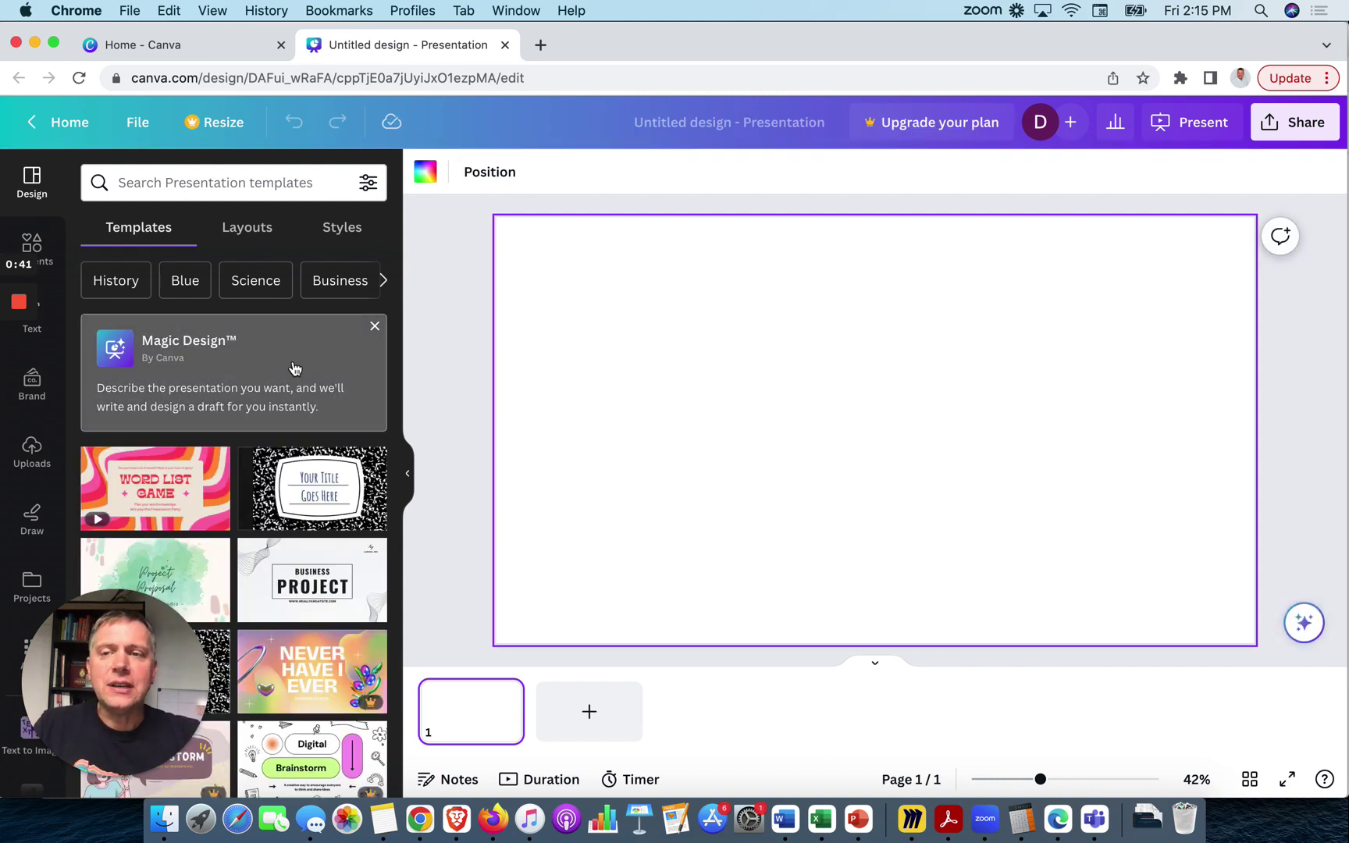
left_click(203, 363)
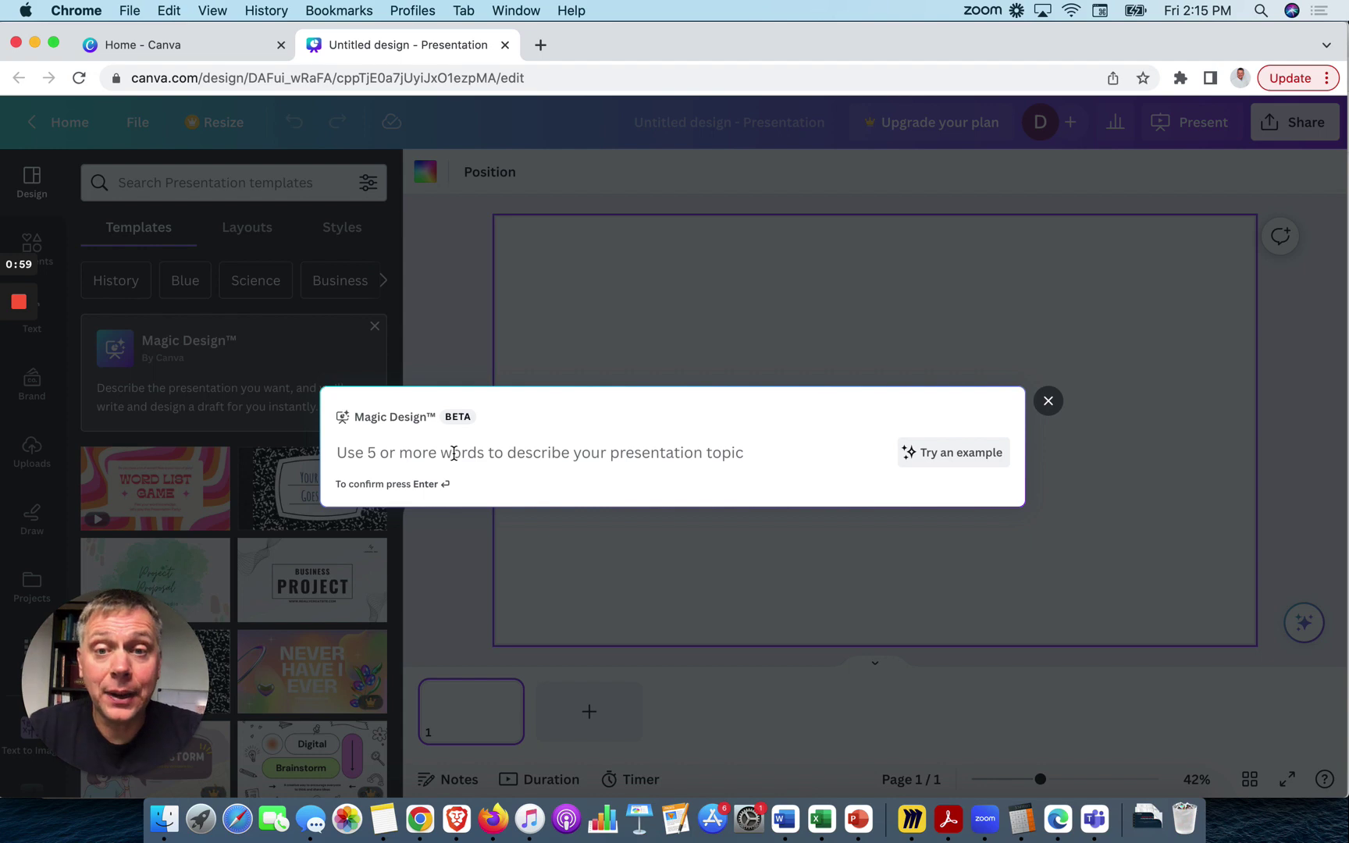
type("Stor")
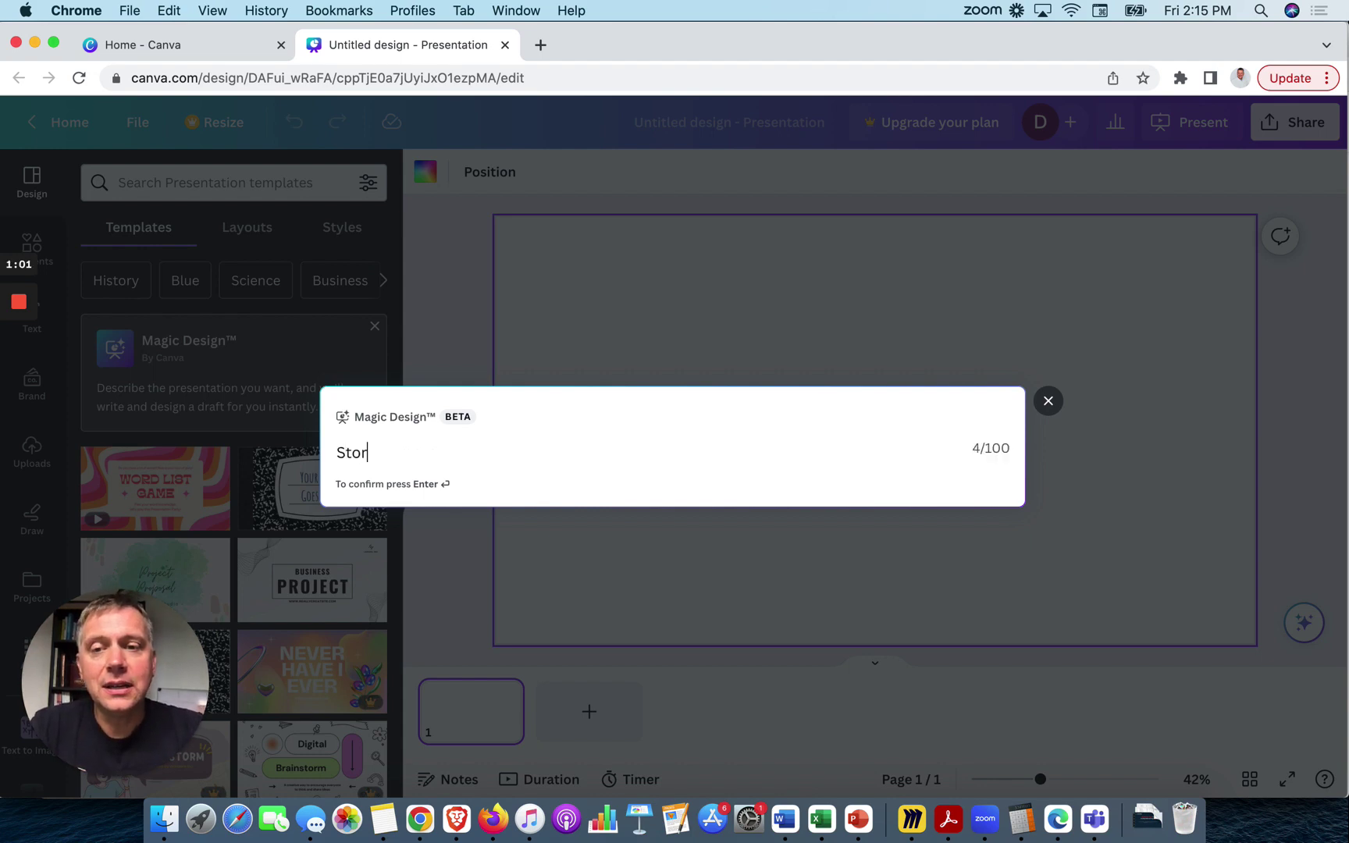
type("ytelling for ")
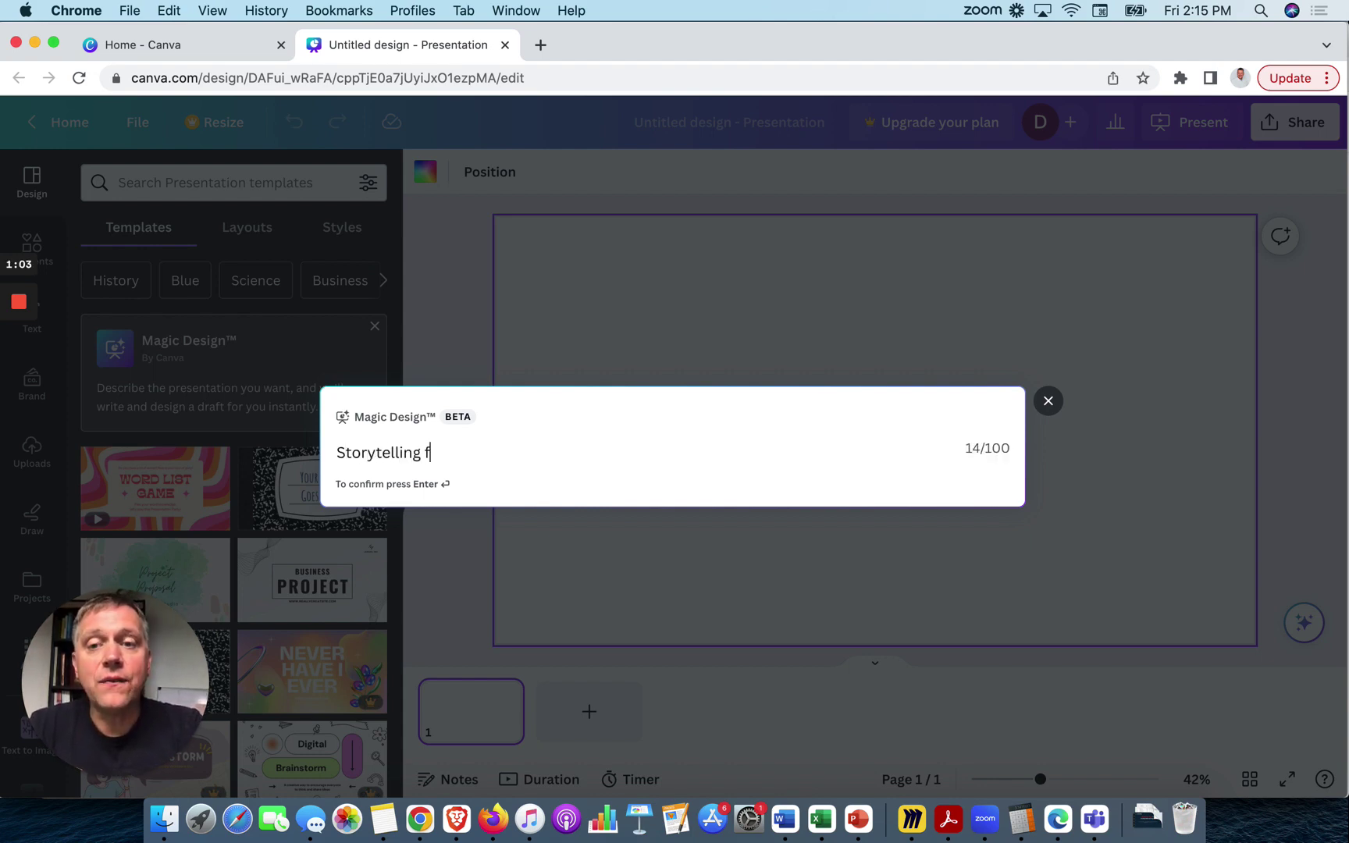
type("Leadership and Inno")
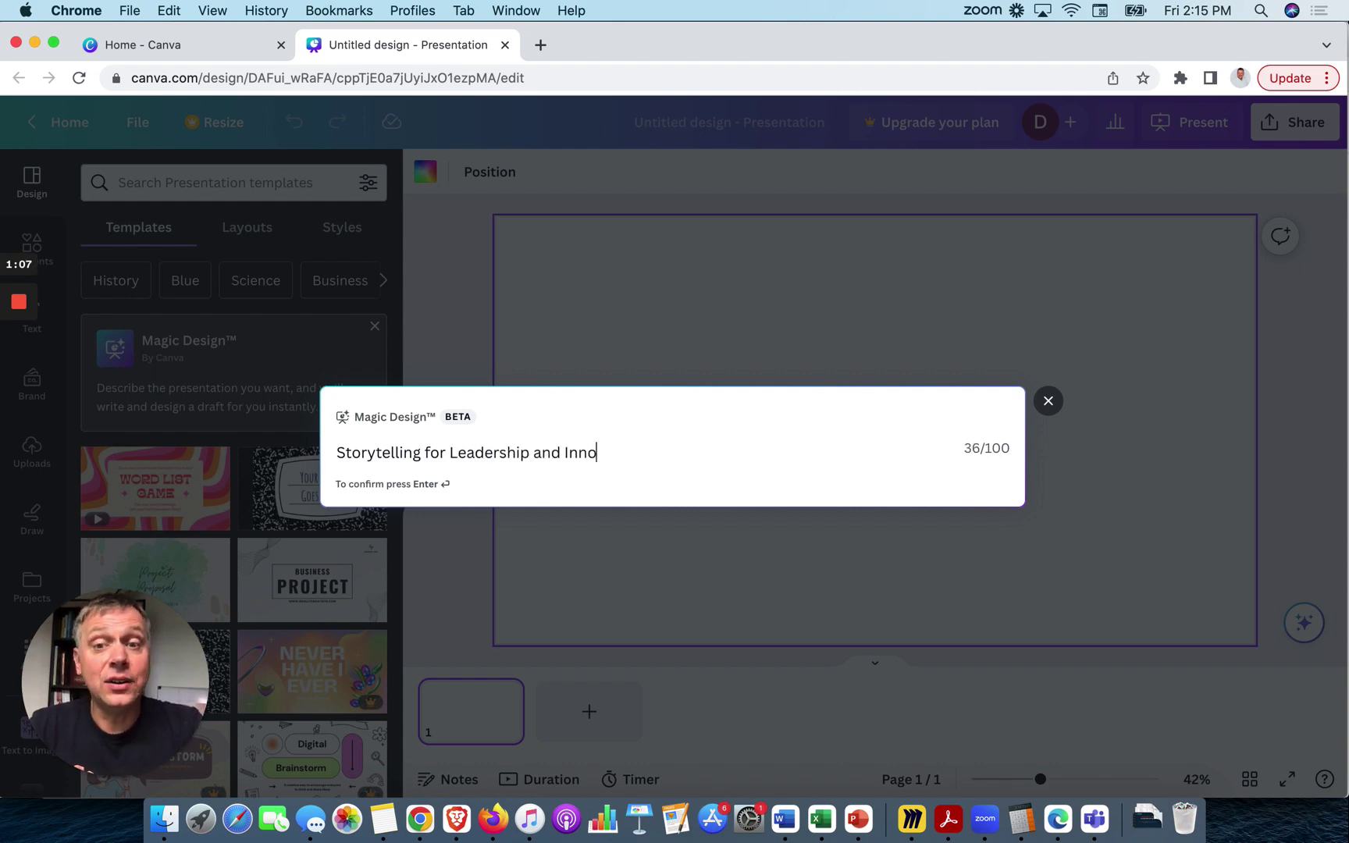
type("vation")
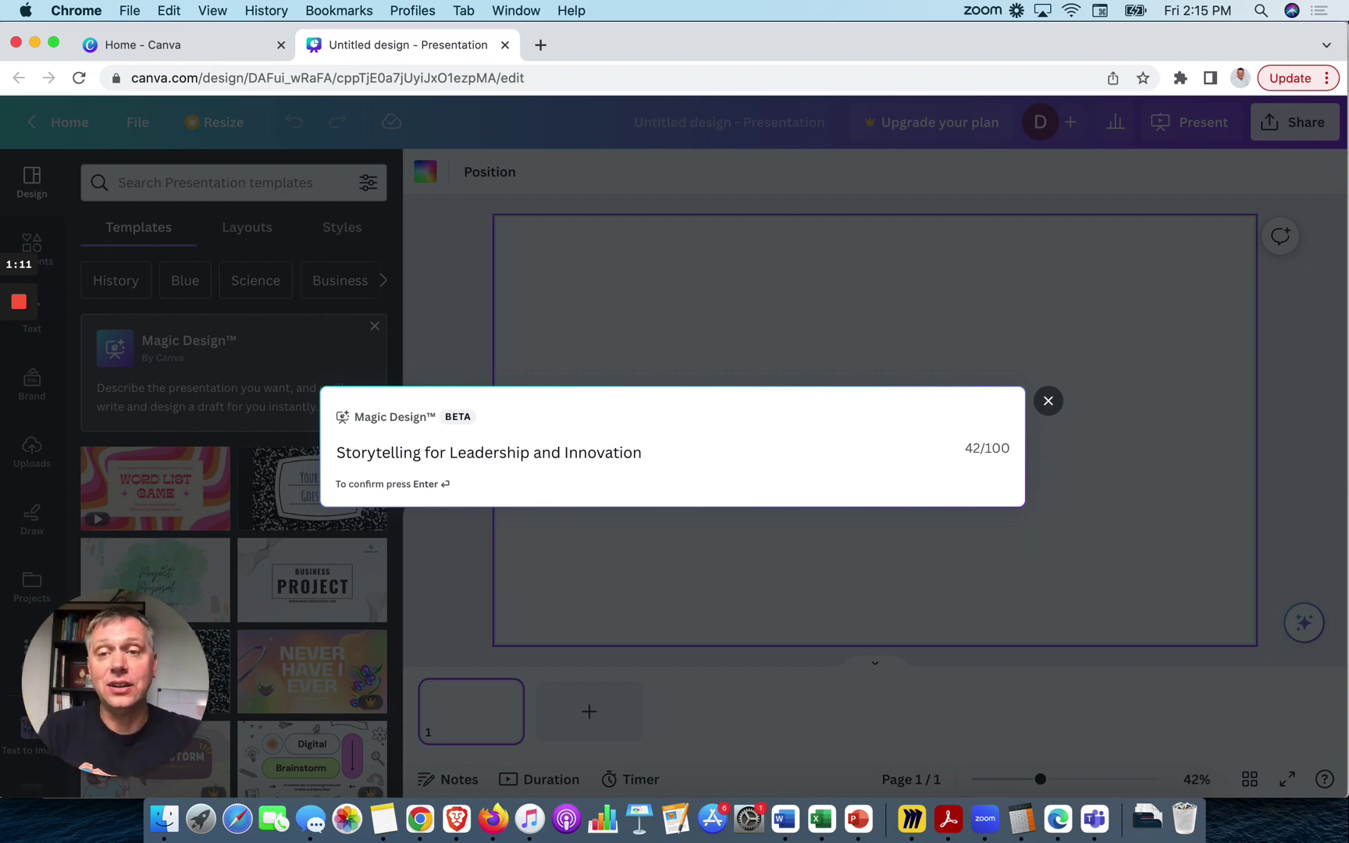
Submit the topic 'Storytelling for Leadership and Innovation' to Magic Design to generate a draft.
key("Return")
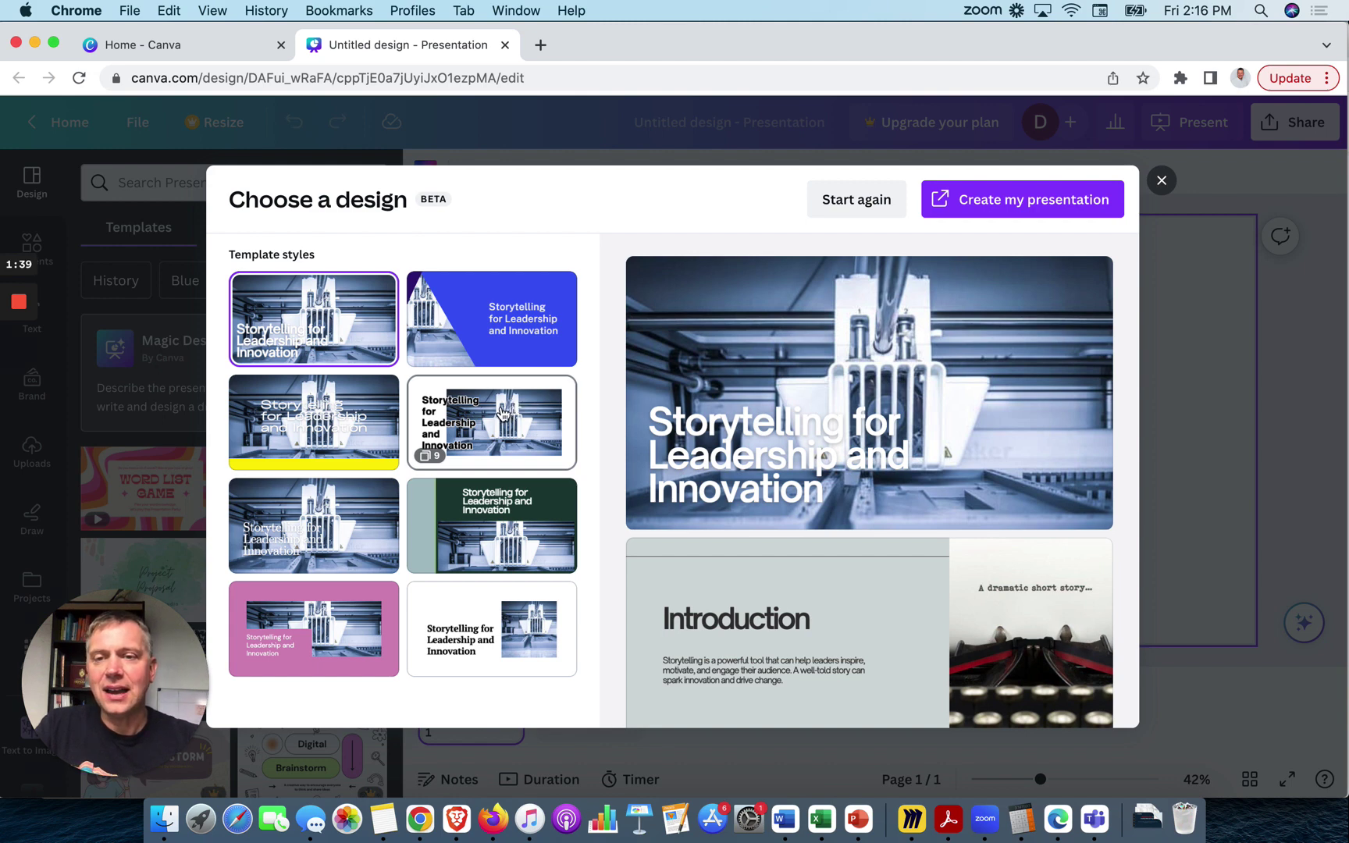
Preview the draft deck in the bold black-heading template style.
left_click(504, 415)
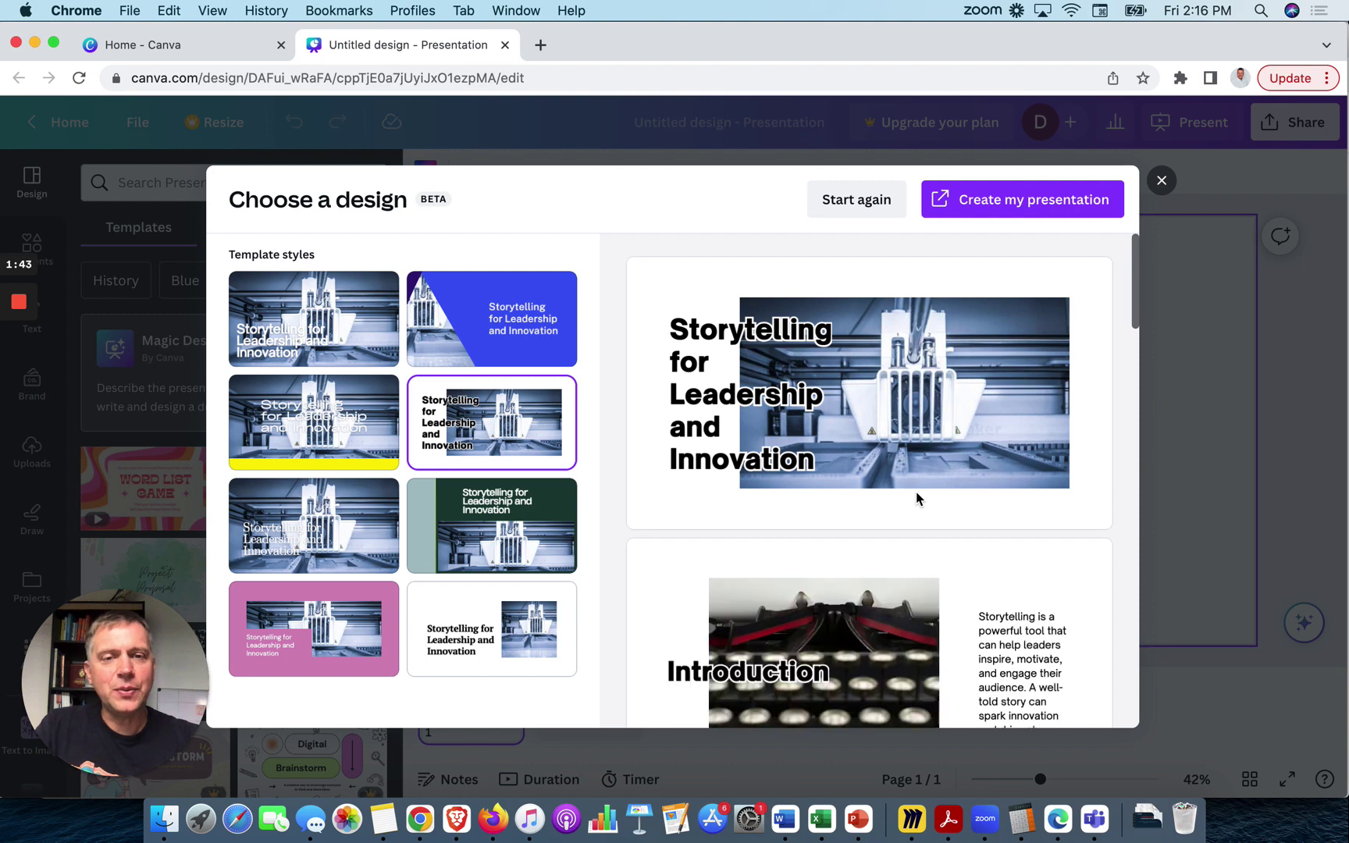
scroll(917, 499, "down", 4)
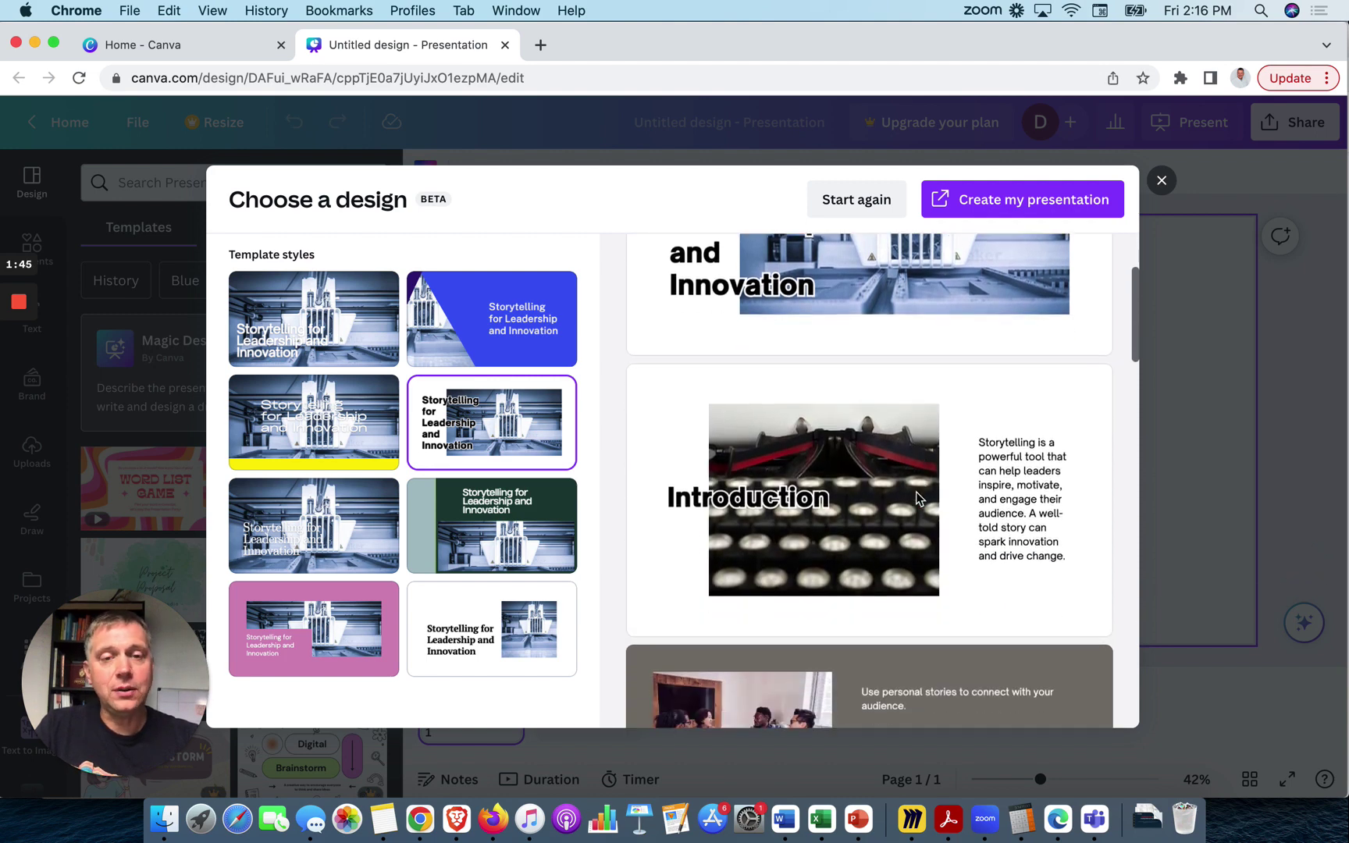
scroll(916, 496, "down", 2)
scroll(916, 495, "down", 2)
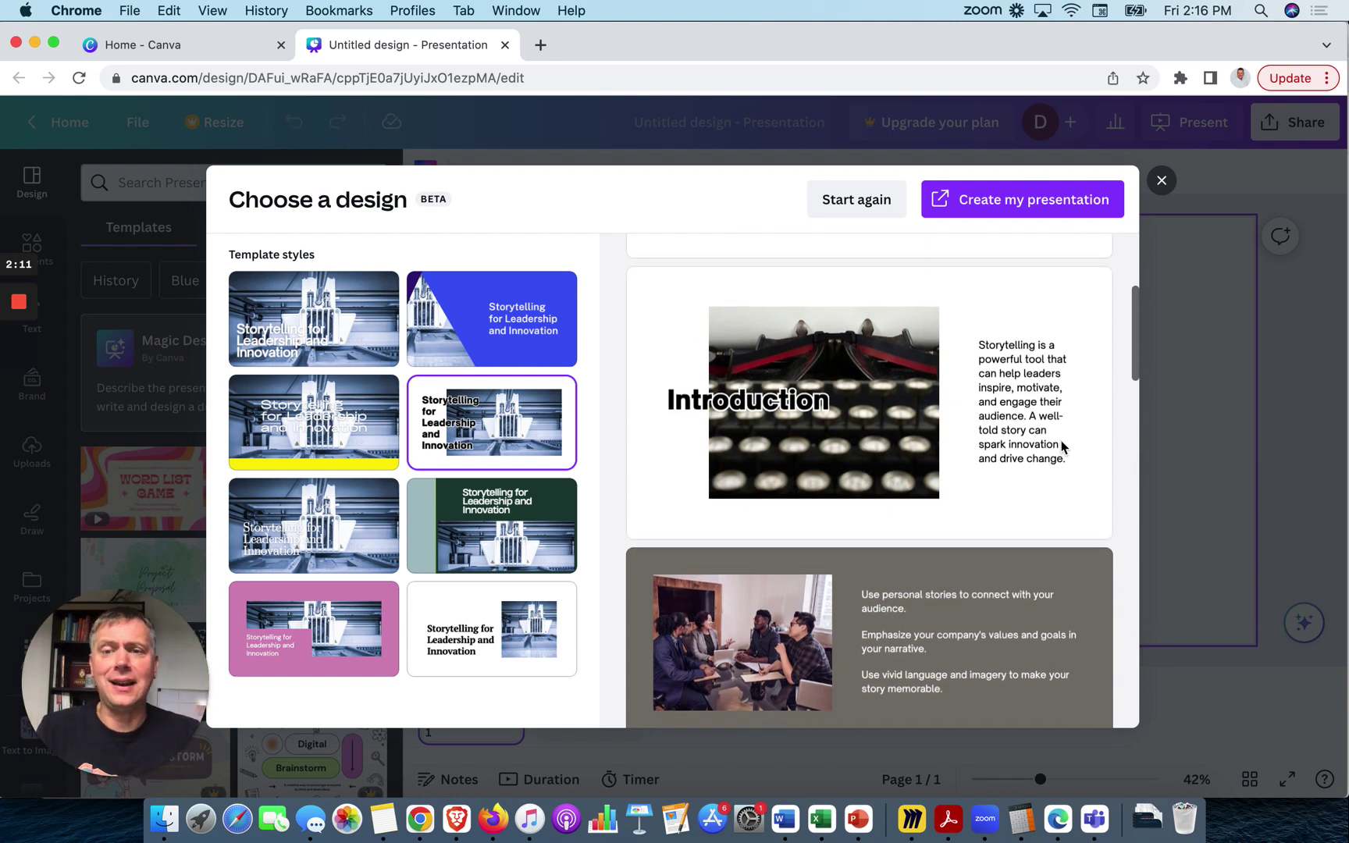
scroll(1062, 448, "down", 2)
scroll(1061, 446, "down", 2)
scroll(1061, 446, "down", 2)
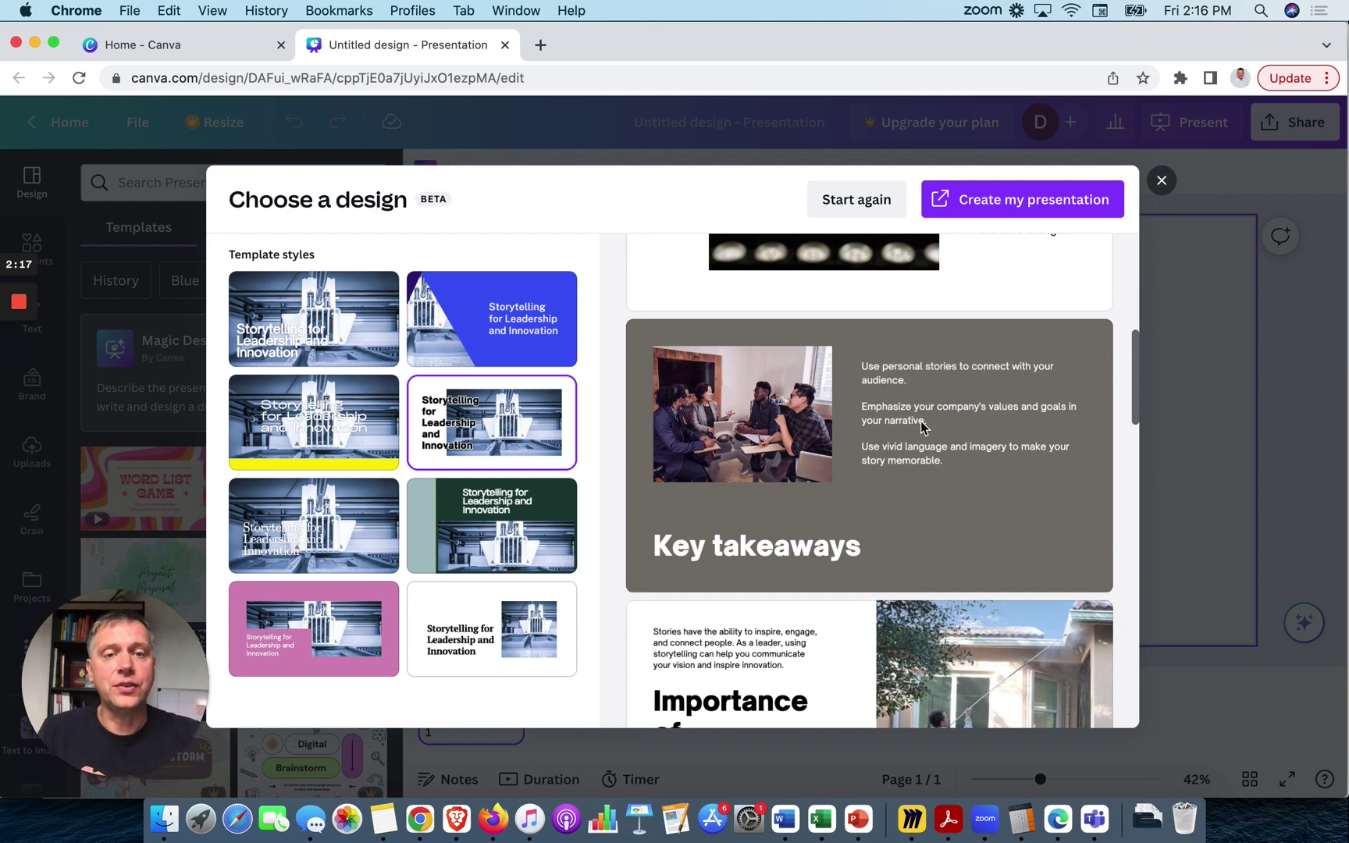
scroll(941, 516, "down", 1)
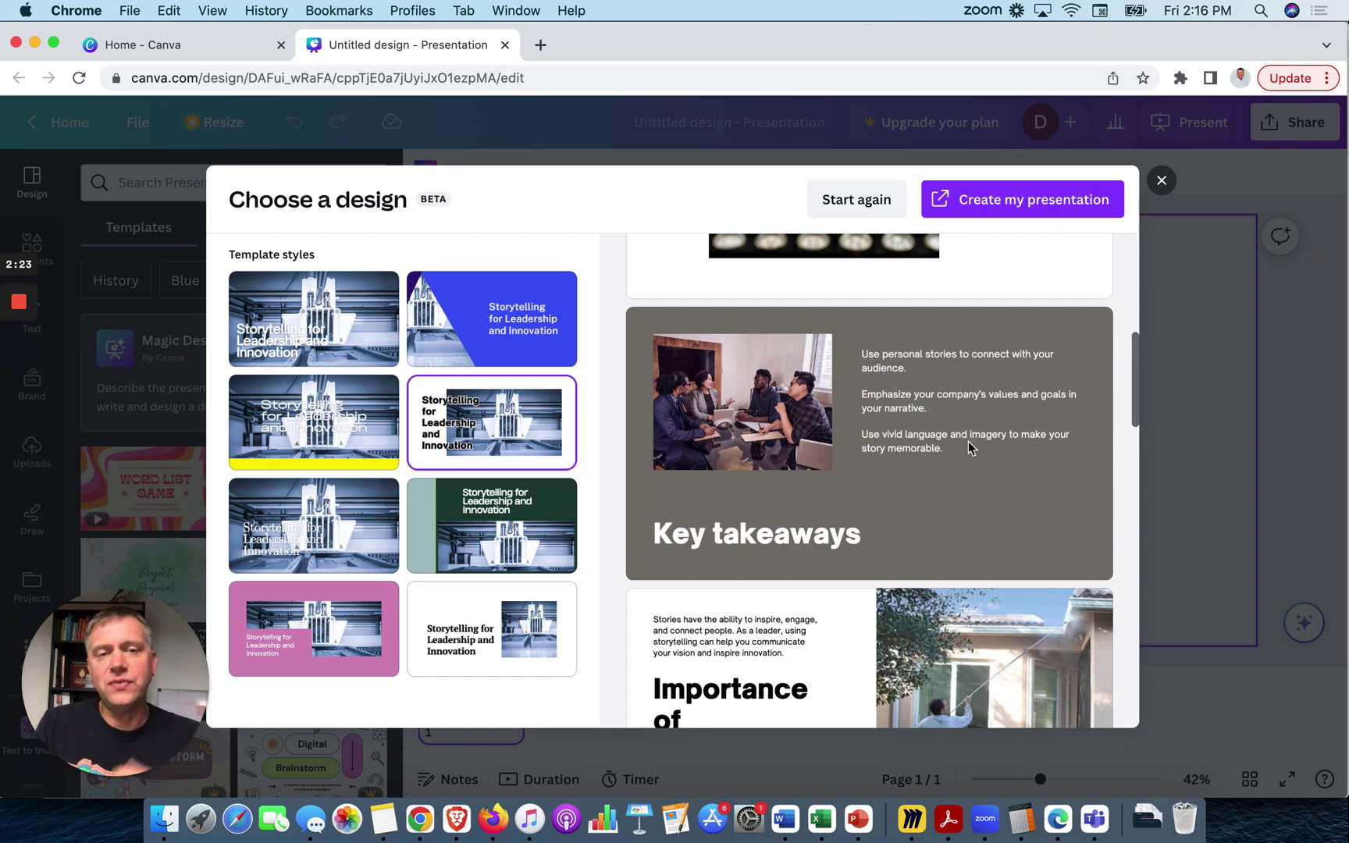
scroll(969, 448, "down", 2)
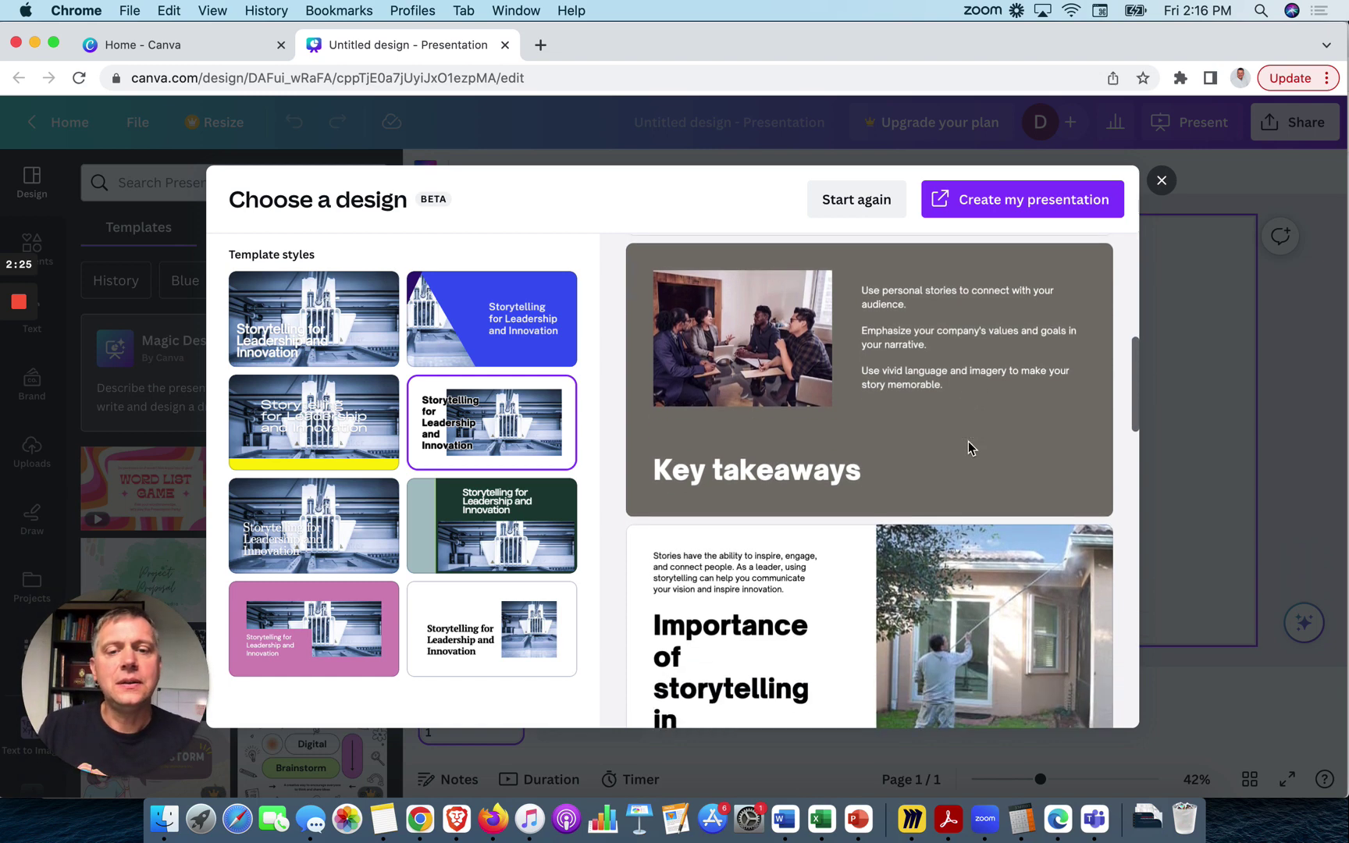
scroll(968, 448, "down", 3)
scroll(968, 448, "down", 1)
scroll(969, 448, "down", 1)
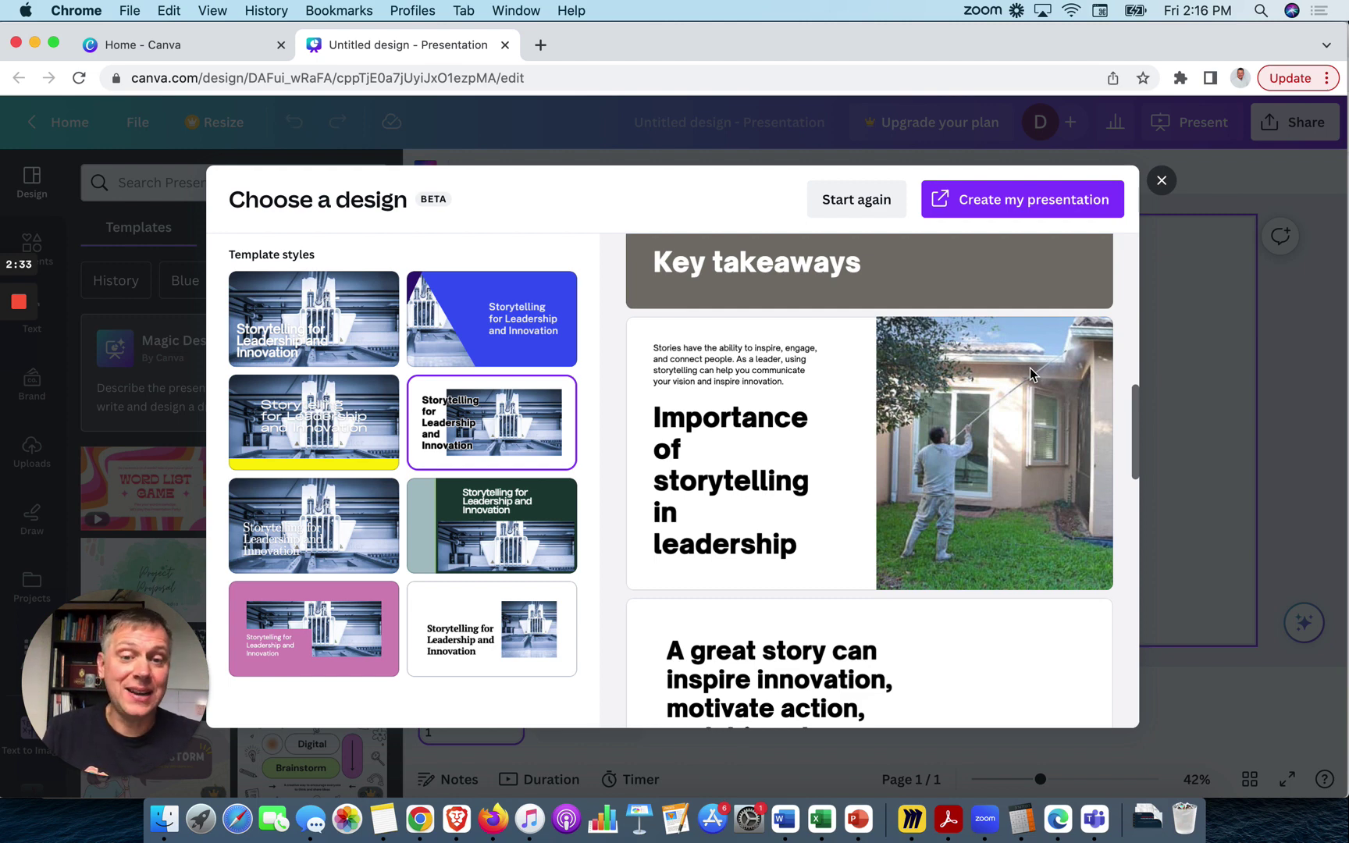
scroll(1030, 370, "down", 3)
scroll(1030, 372, "down", 3)
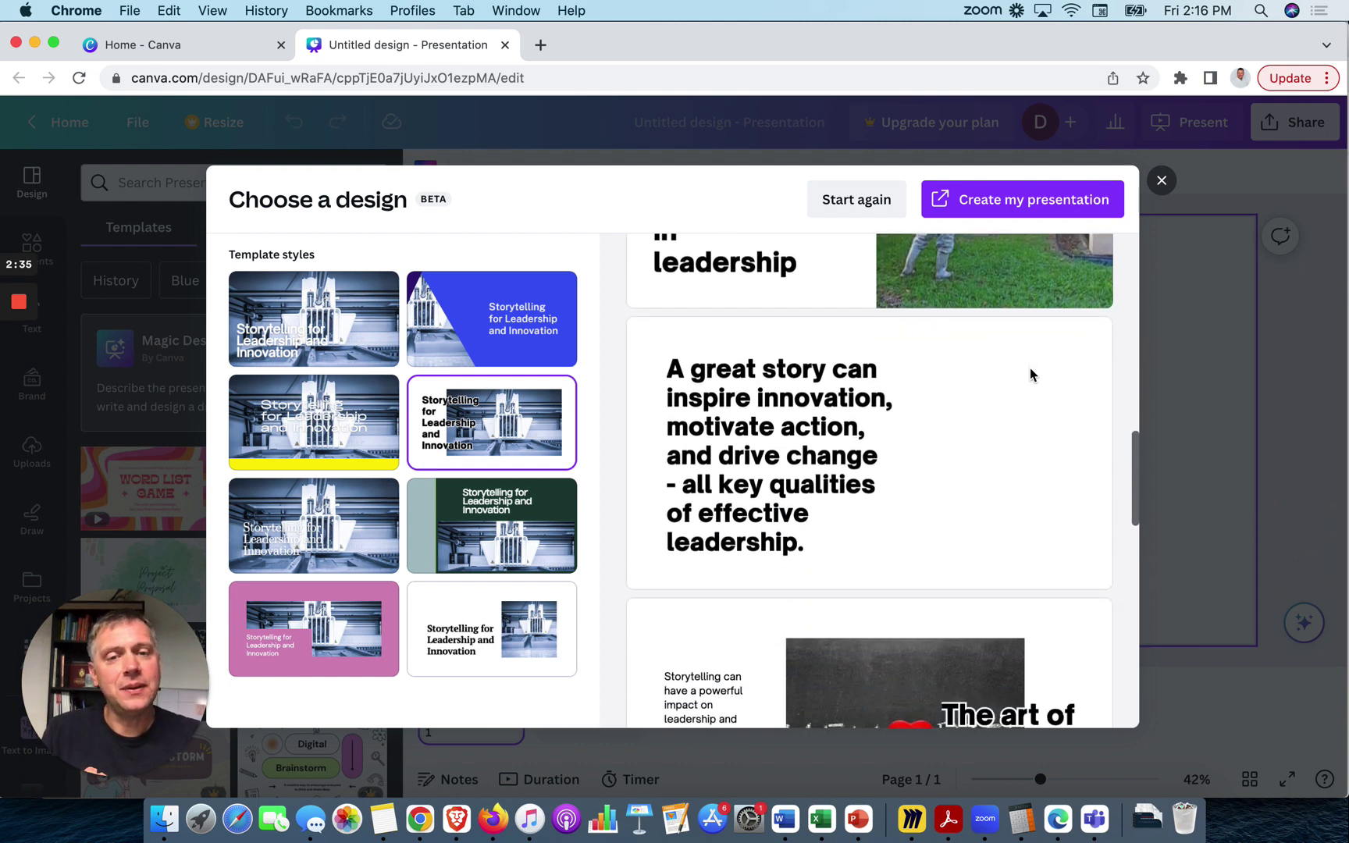
scroll(1029, 371, "down", 1)
scroll(1029, 371, "down", 2)
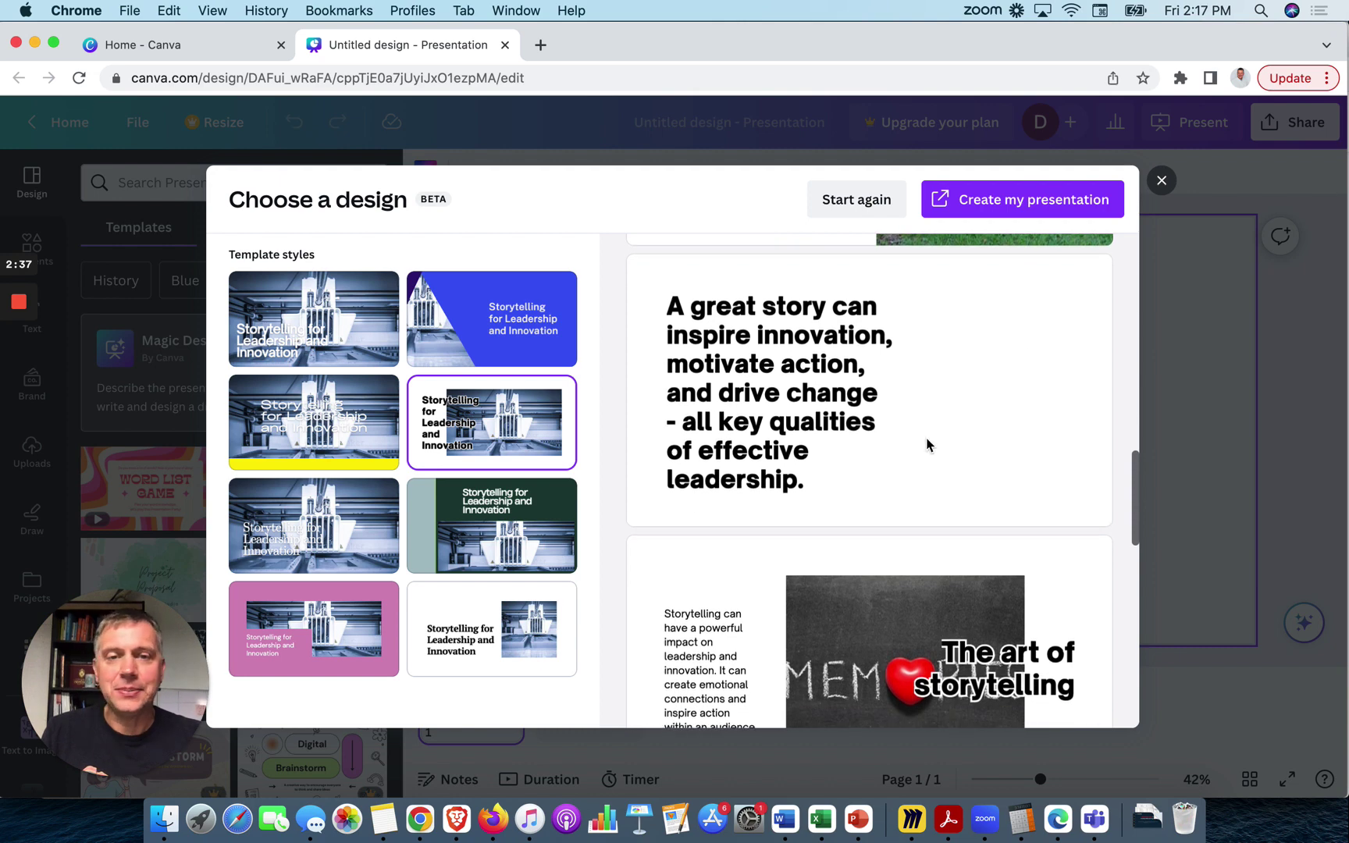
scroll(927, 445, "down", 1)
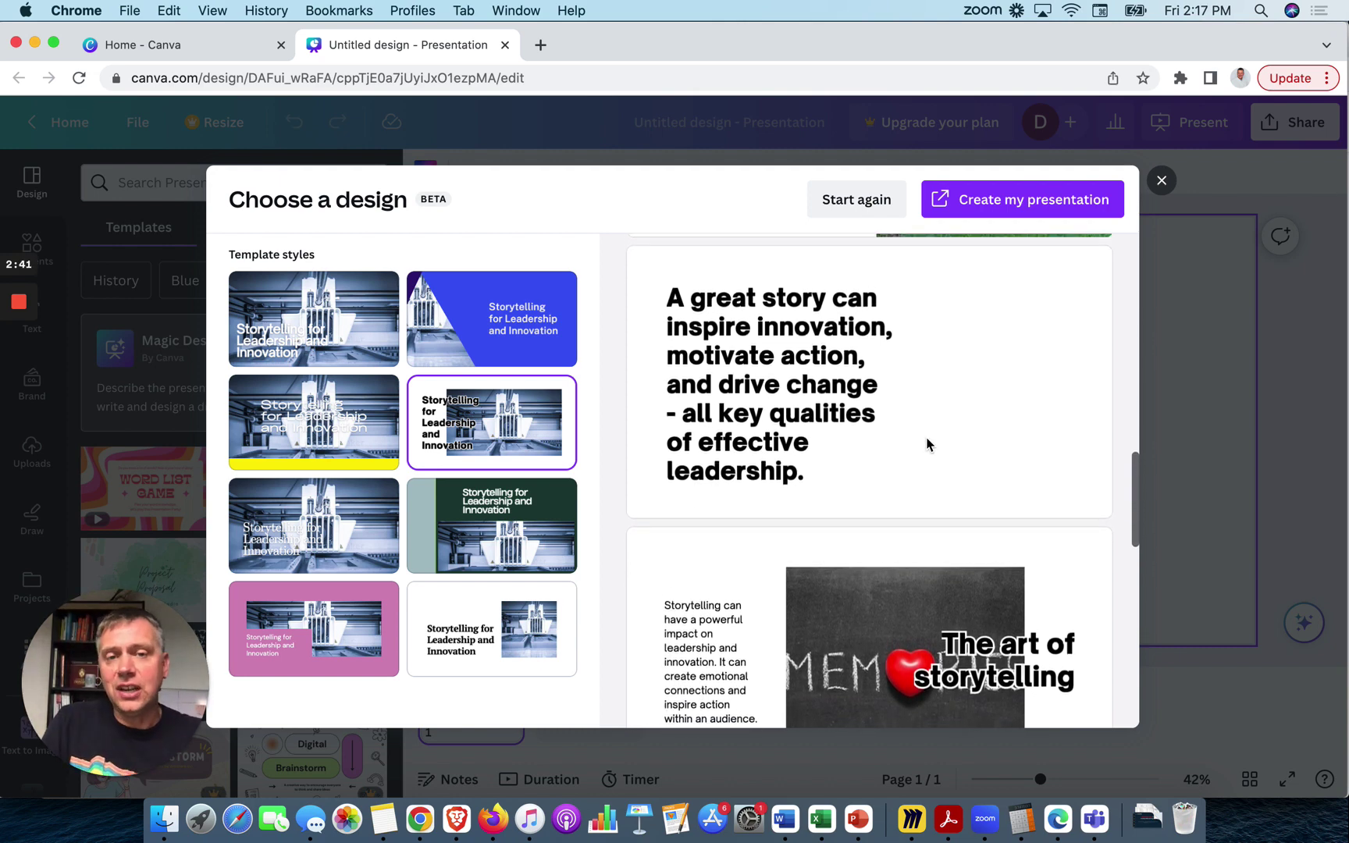
scroll(927, 445, "down", 2)
scroll(928, 445, "down", 1)
scroll(927, 445, "down", 1)
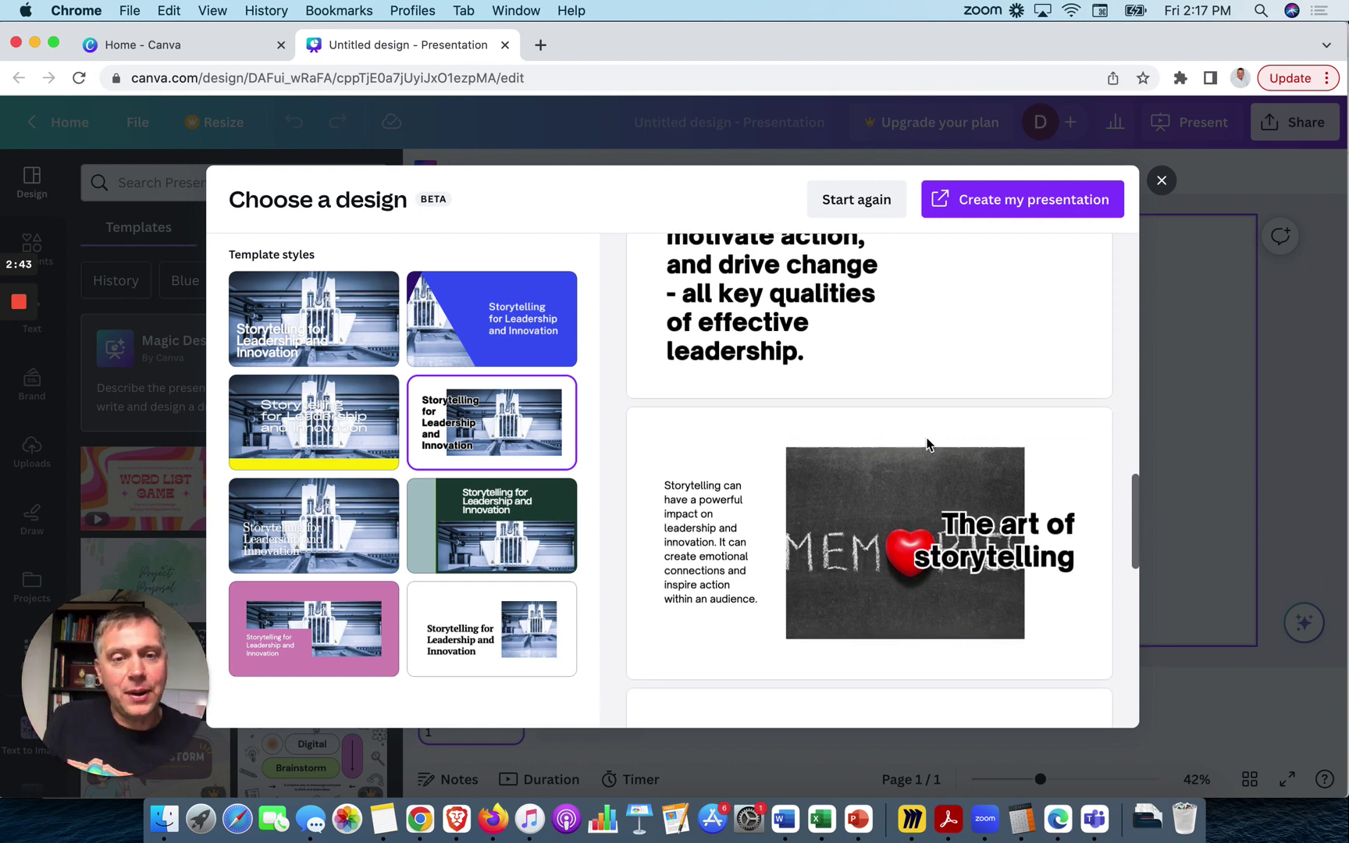
scroll(927, 445, "down", 1)
scroll(927, 444, "down", 2)
scroll(931, 498, "down", 3)
scroll(931, 498, "down", 1)
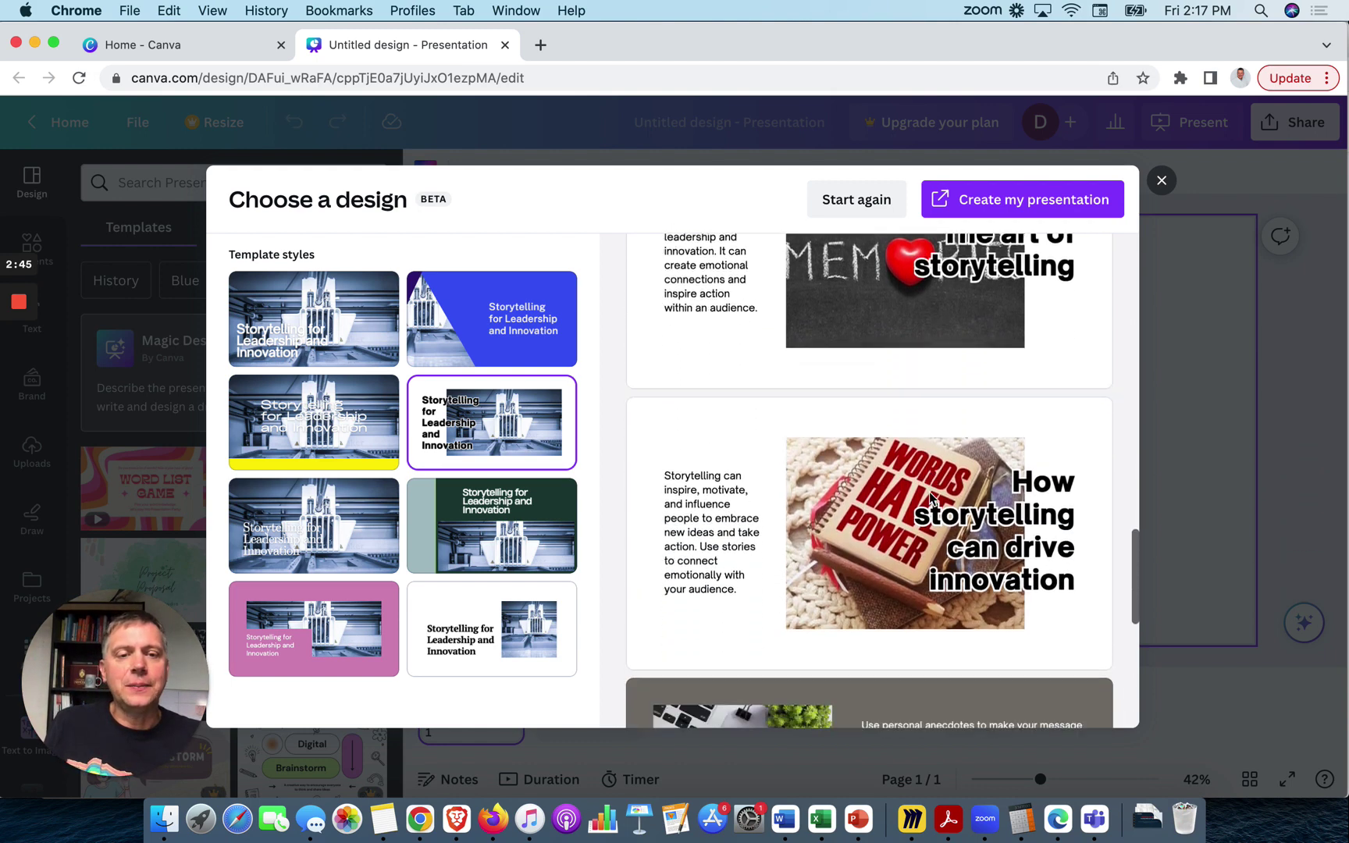
scroll(931, 498, "down", 3)
scroll(931, 497, "down", 2)
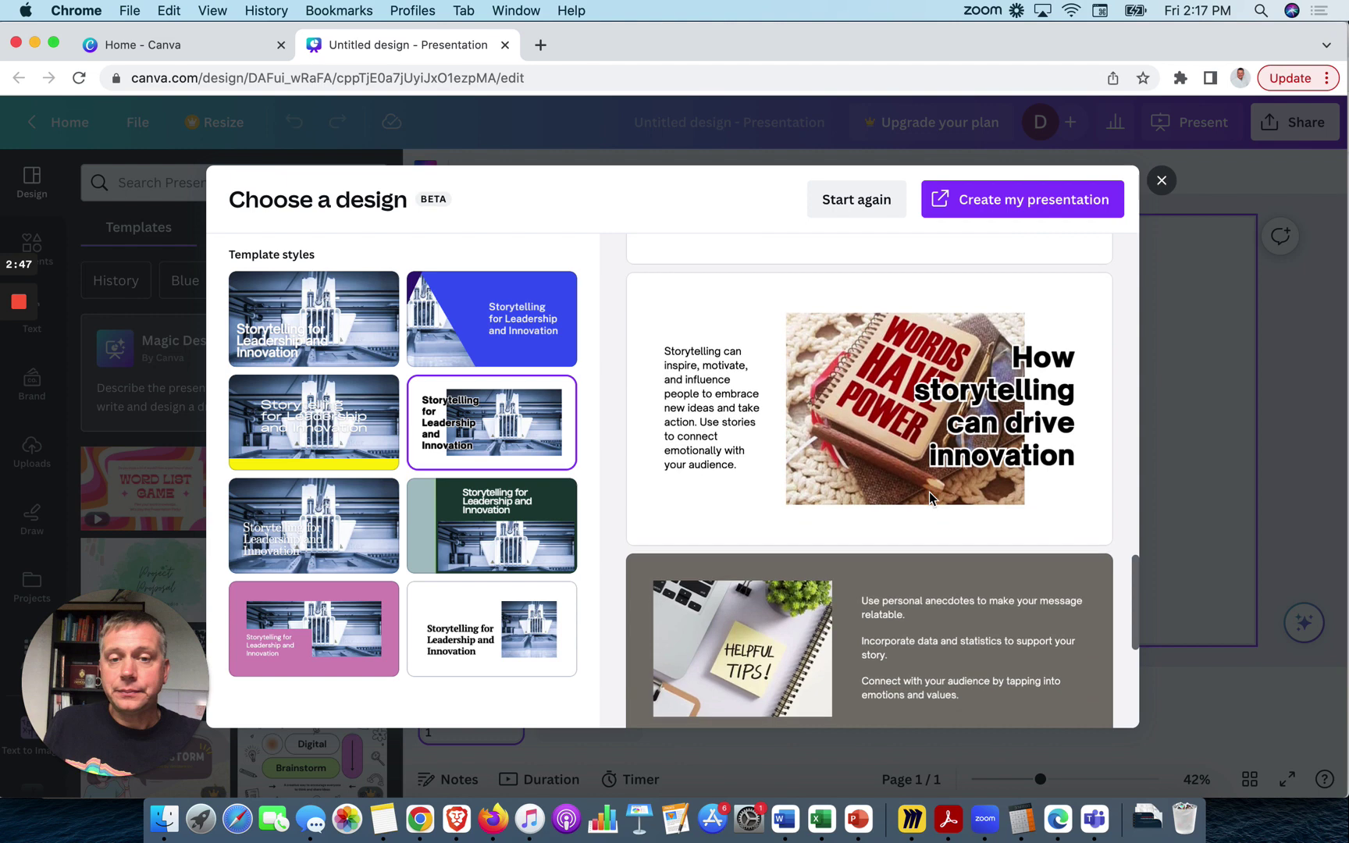
scroll(931, 498, "down", 3)
scroll(931, 497, "down", 1)
scroll(930, 498, "down", 2)
scroll(930, 498, "down", 2)
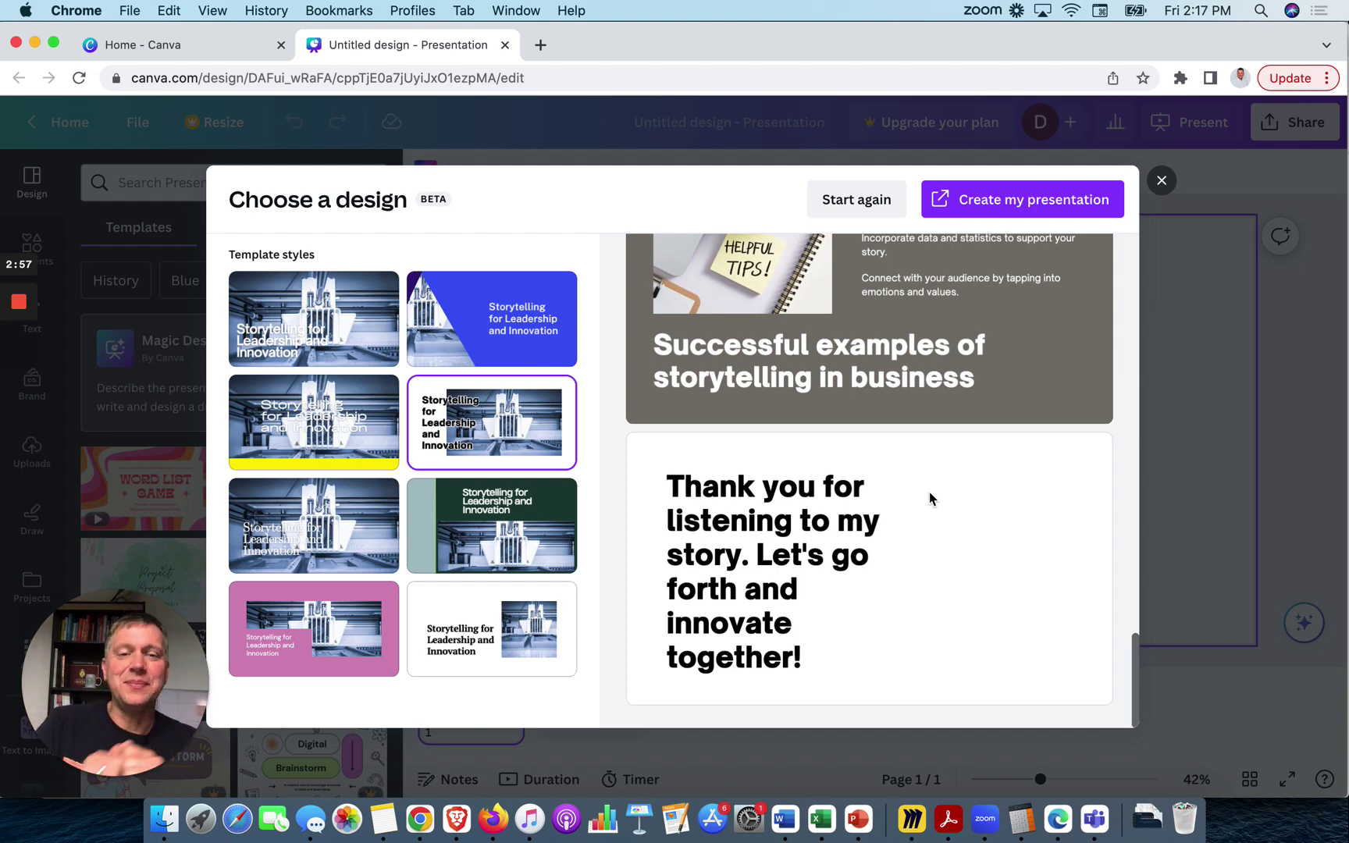
scroll(929, 498, "up", 2)
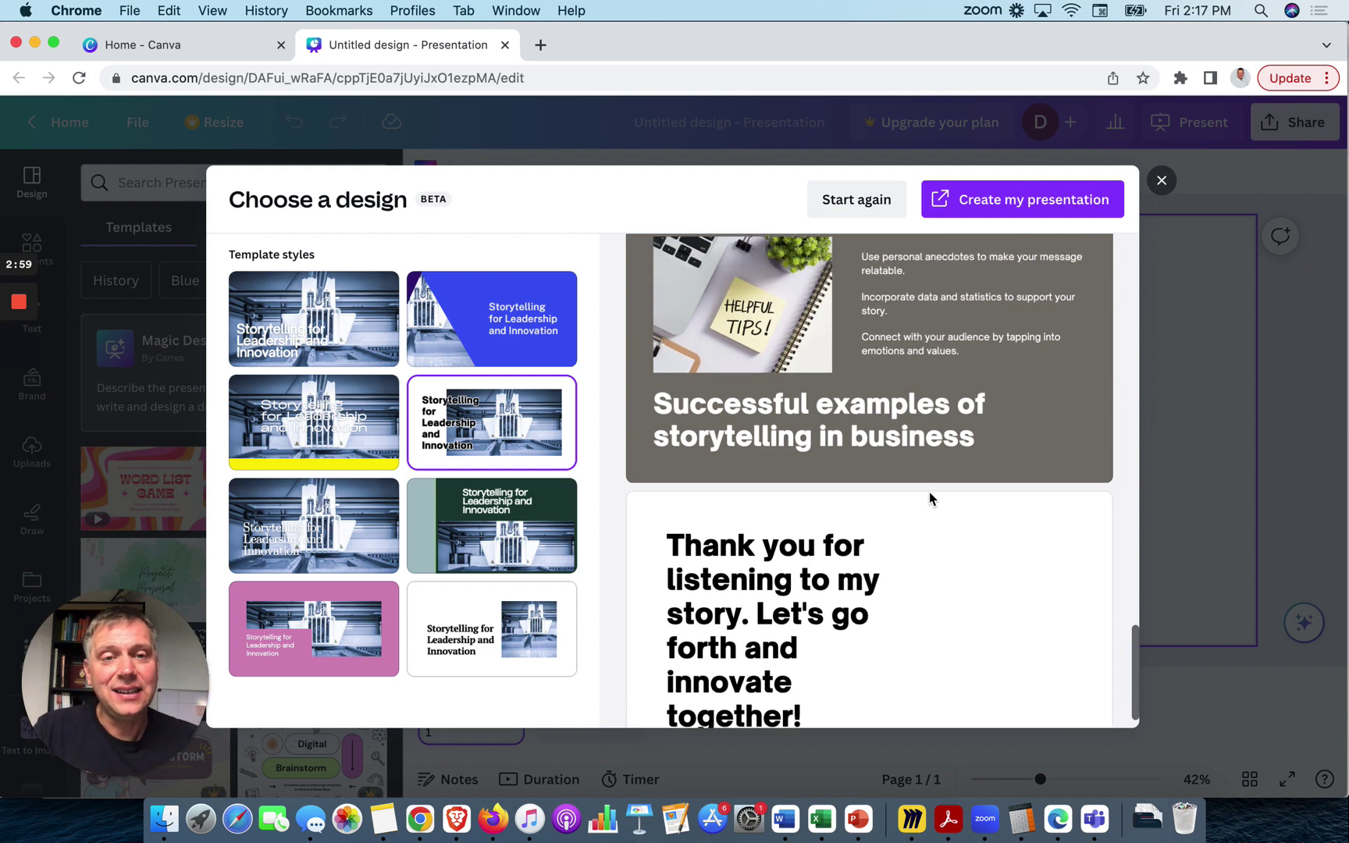
scroll(929, 498, "up", 3)
scroll(929, 498, "up", 2)
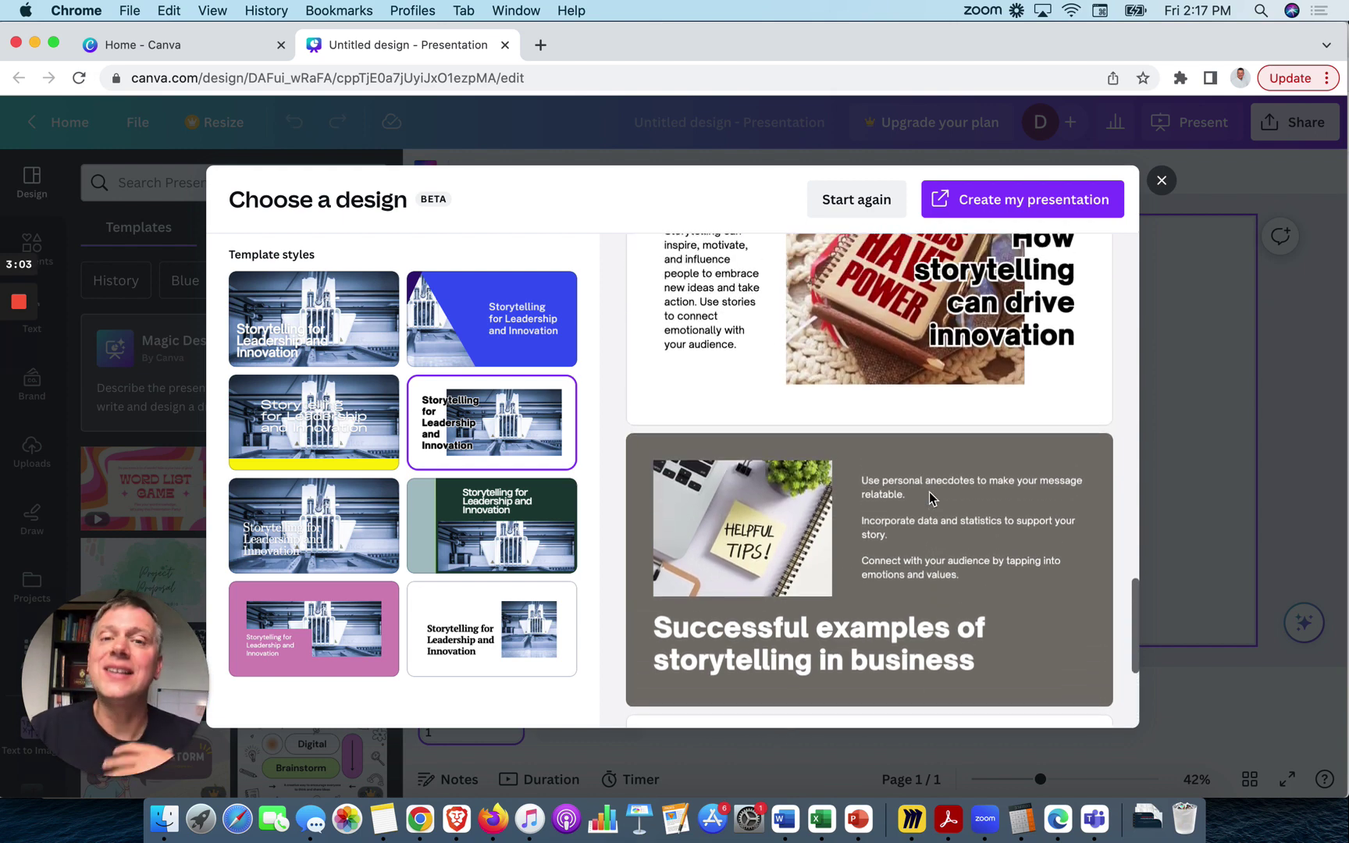
scroll(929, 499, "up", 3)
scroll(929, 498, "up", 2)
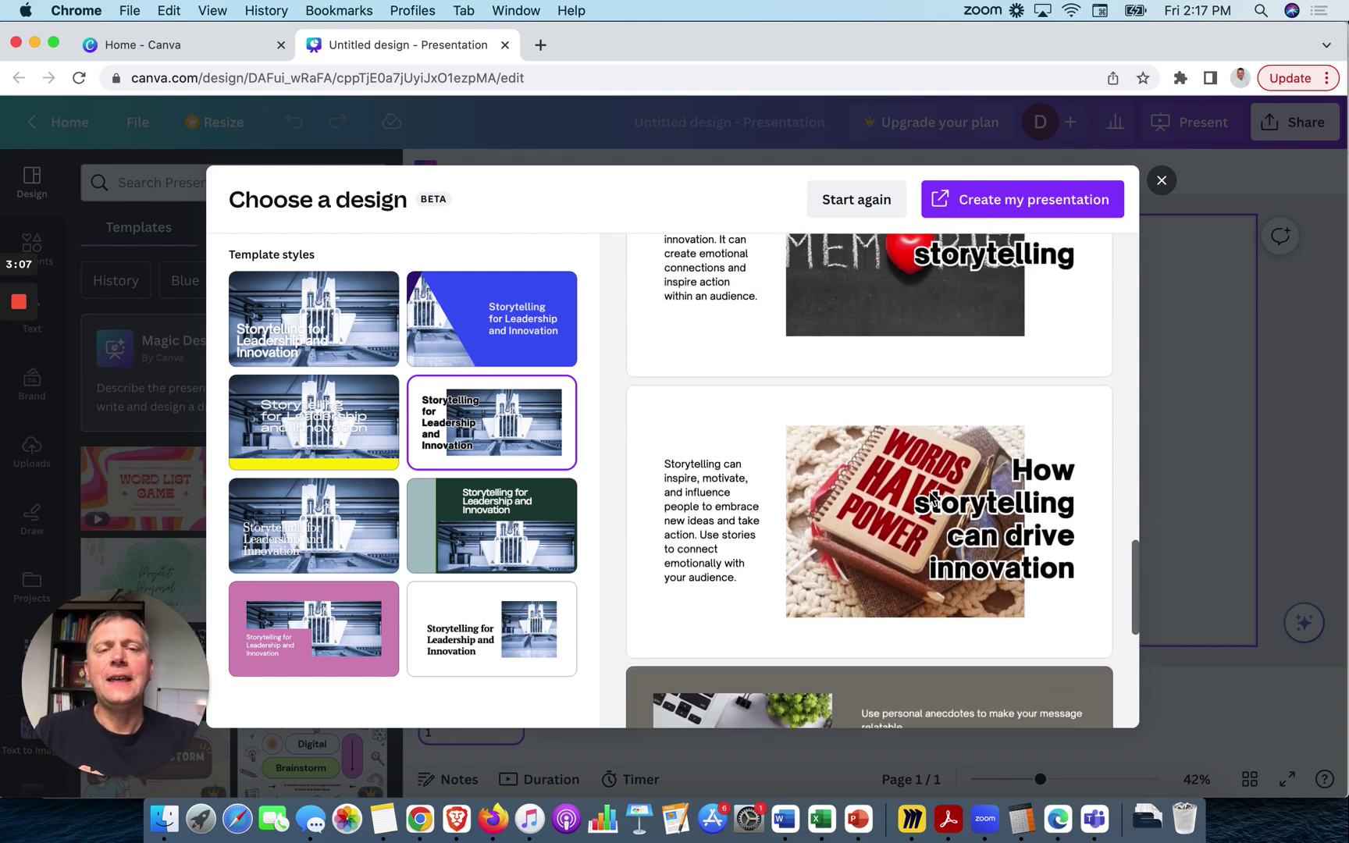
scroll(930, 498, "up", 3)
scroll(930, 498, "up", 3)
scroll(929, 498, "up", 3)
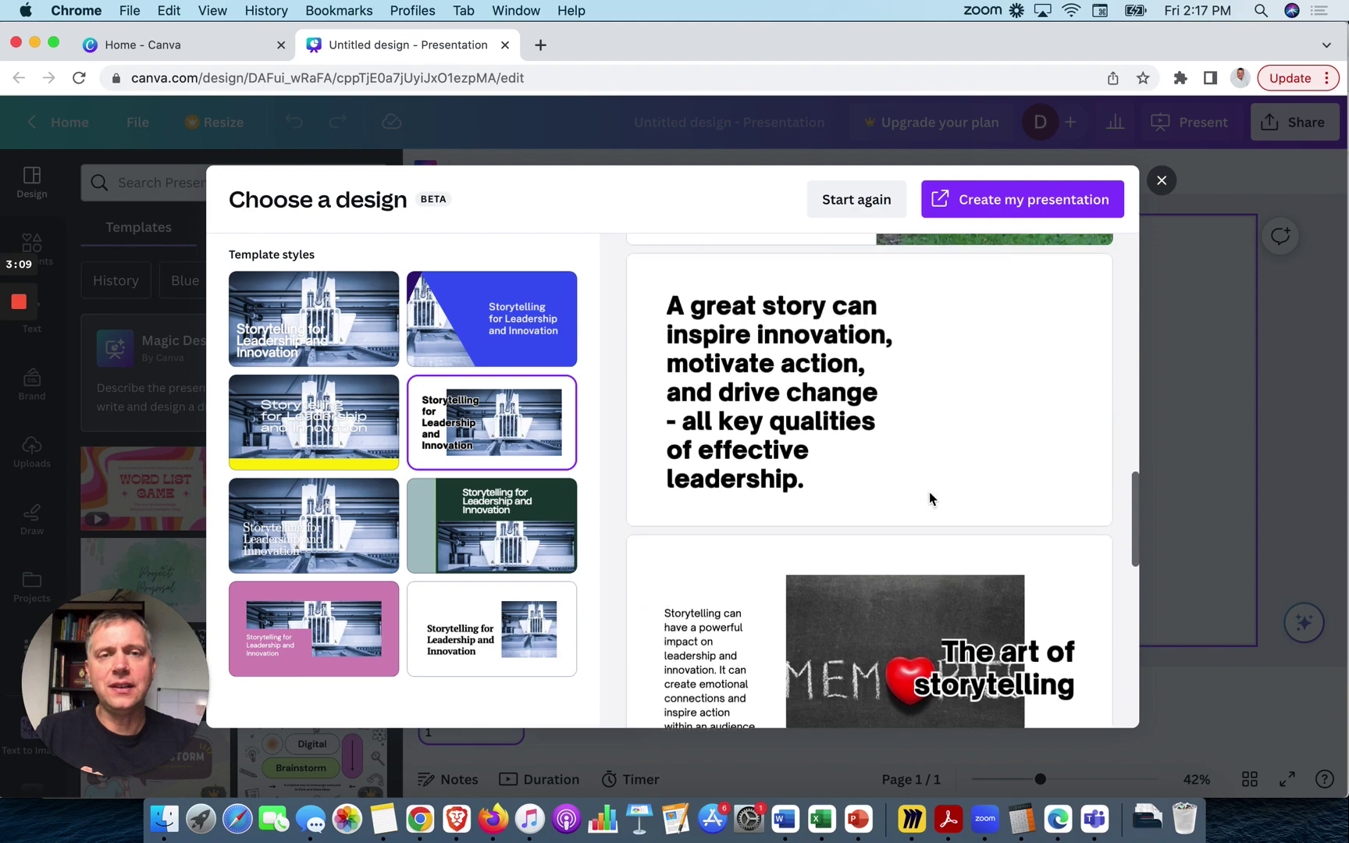
scroll(930, 498, "up", 3)
scroll(929, 499, "up", 3)
scroll(929, 499, "up", 3)
scroll(930, 498, "up", 3)
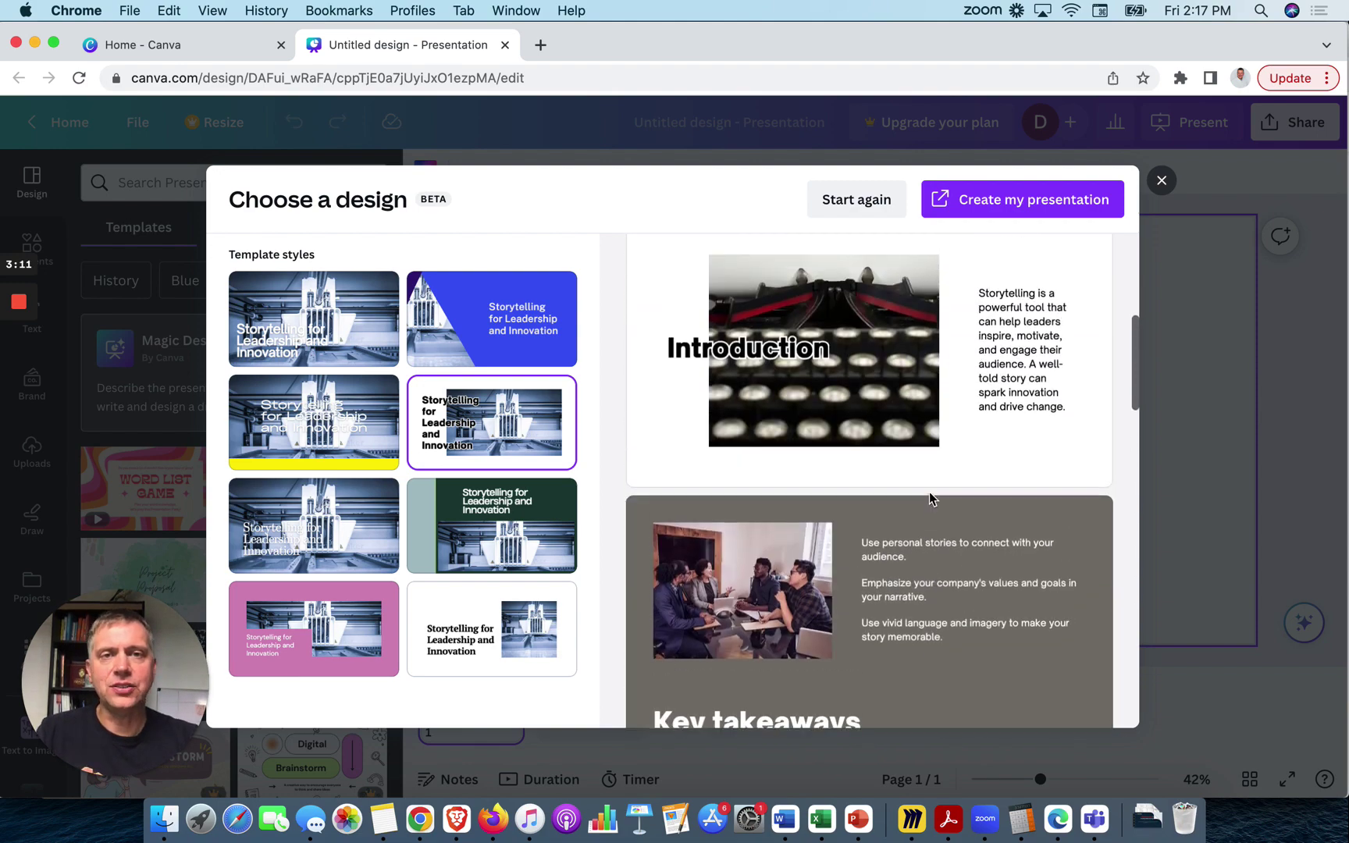
scroll(929, 498, "up", 3)
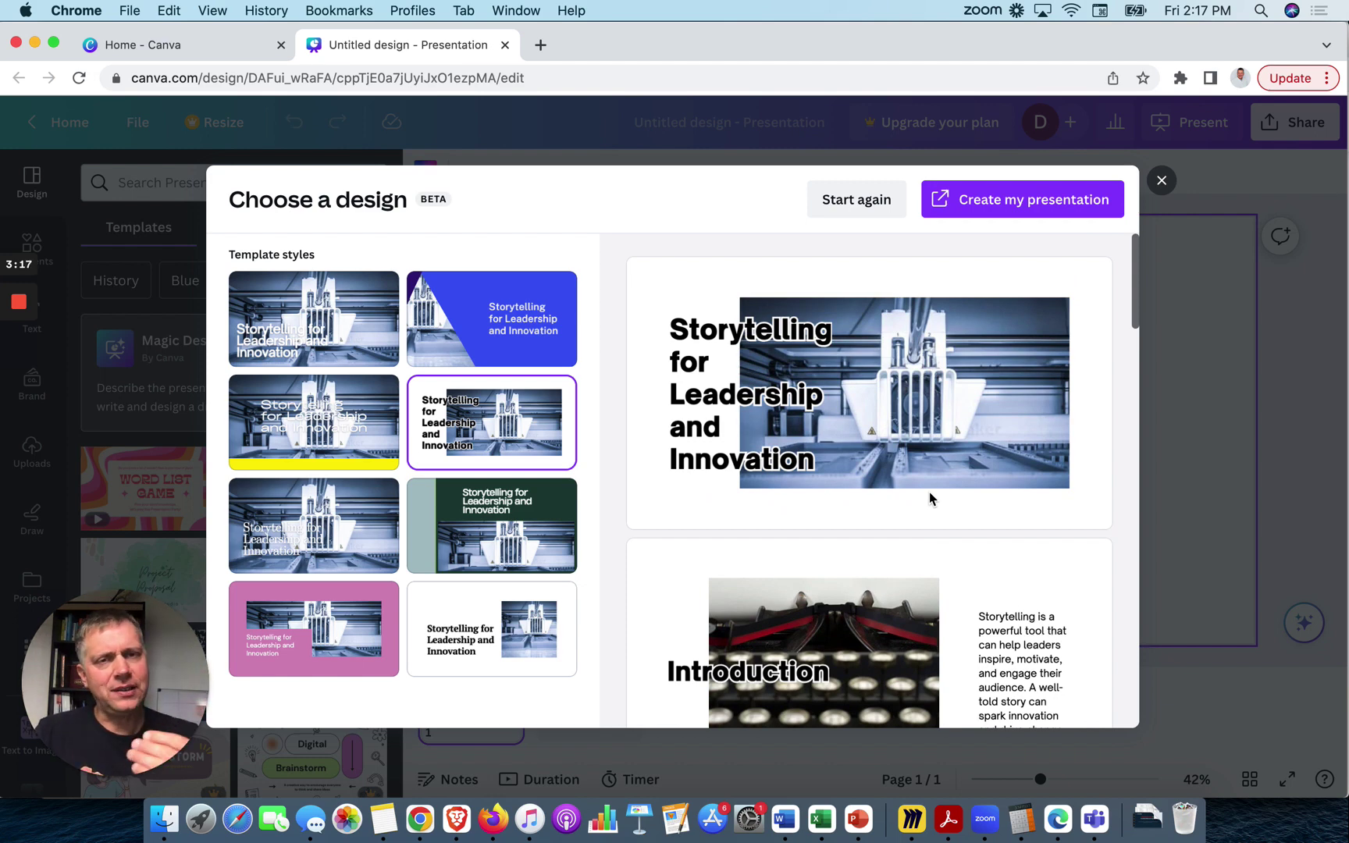
scroll(929, 498, "down", 3)
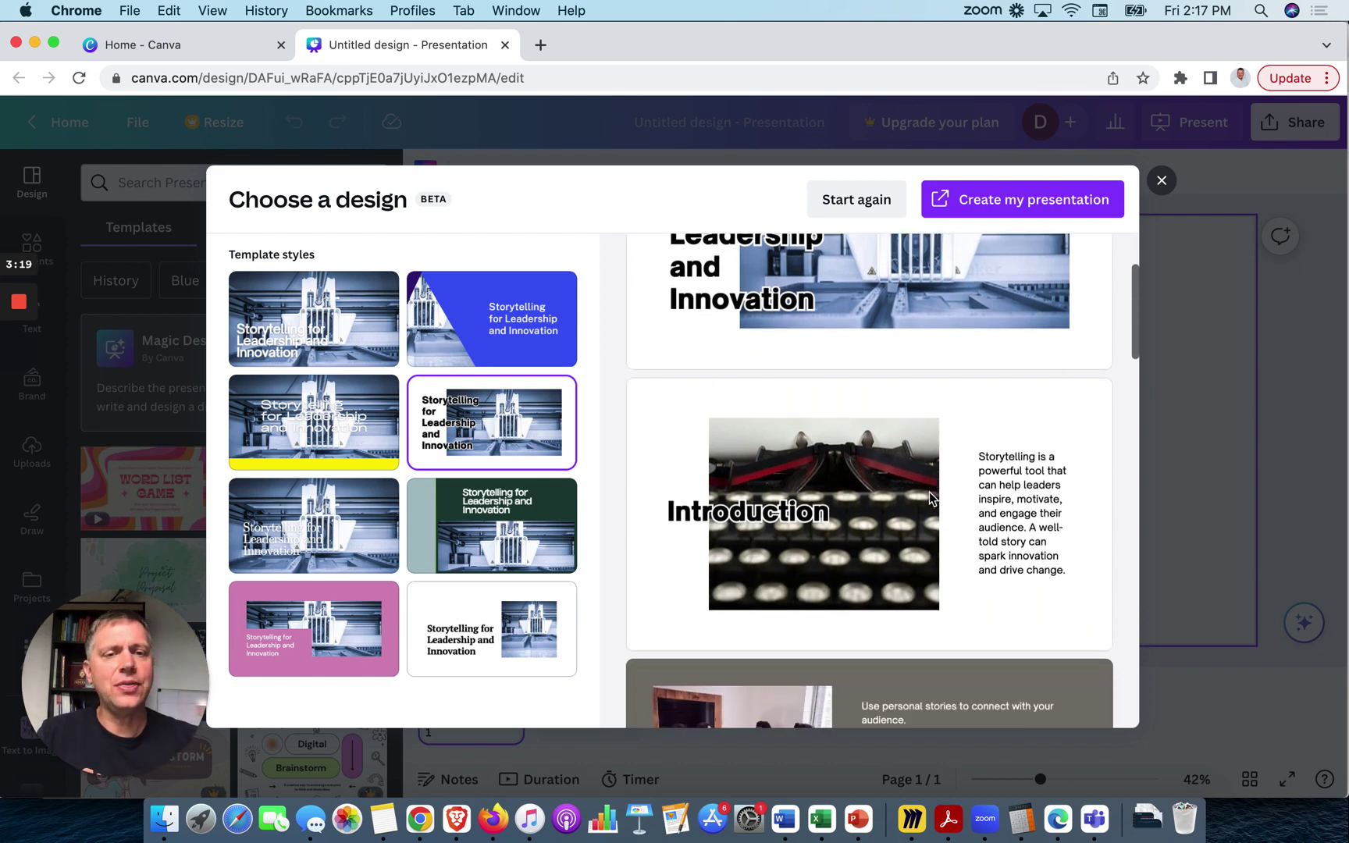
scroll(929, 499, "down", 4)
scroll(765, 367, "down", 3)
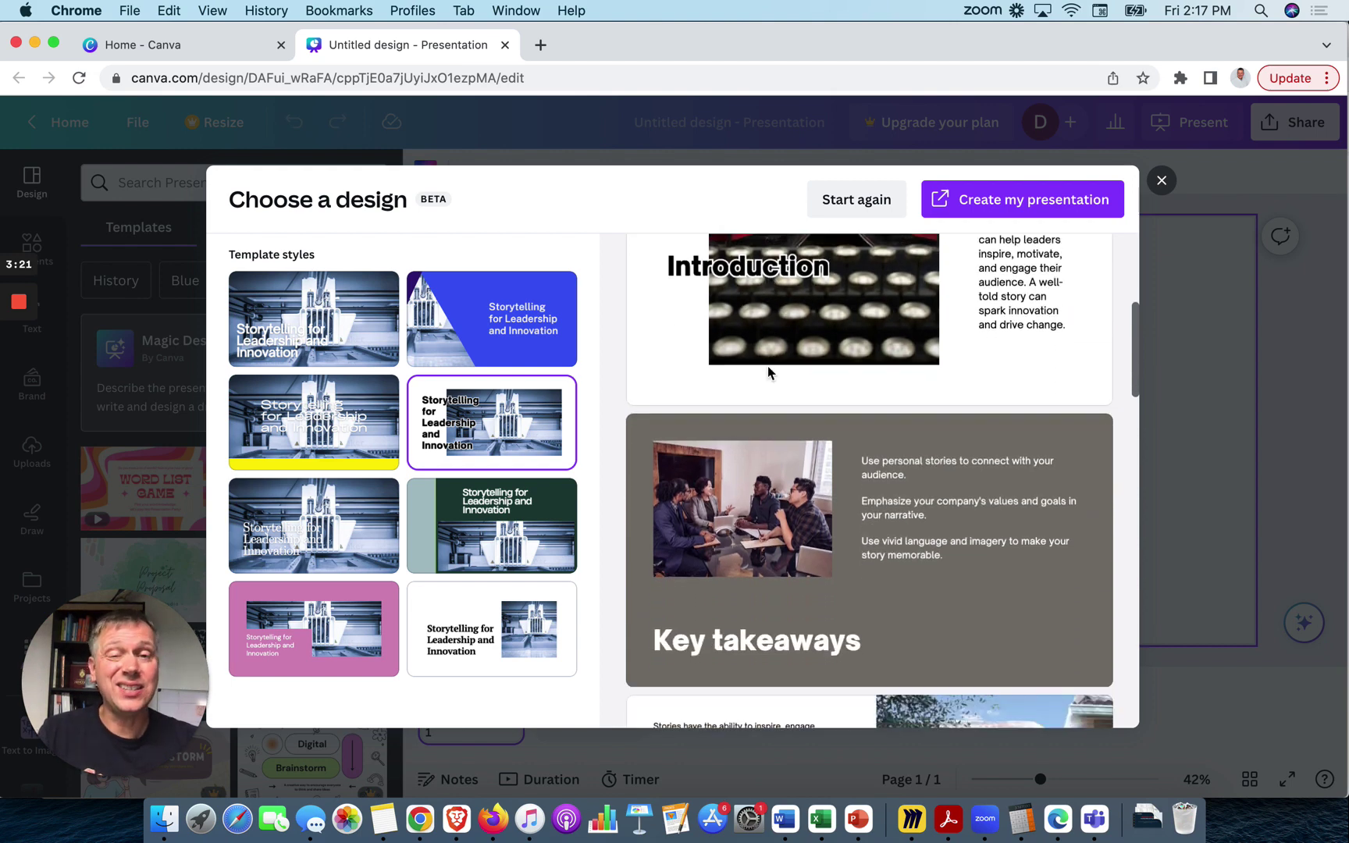
scroll(767, 369, "down", 1)
scroll(785, 314, "down", 4)
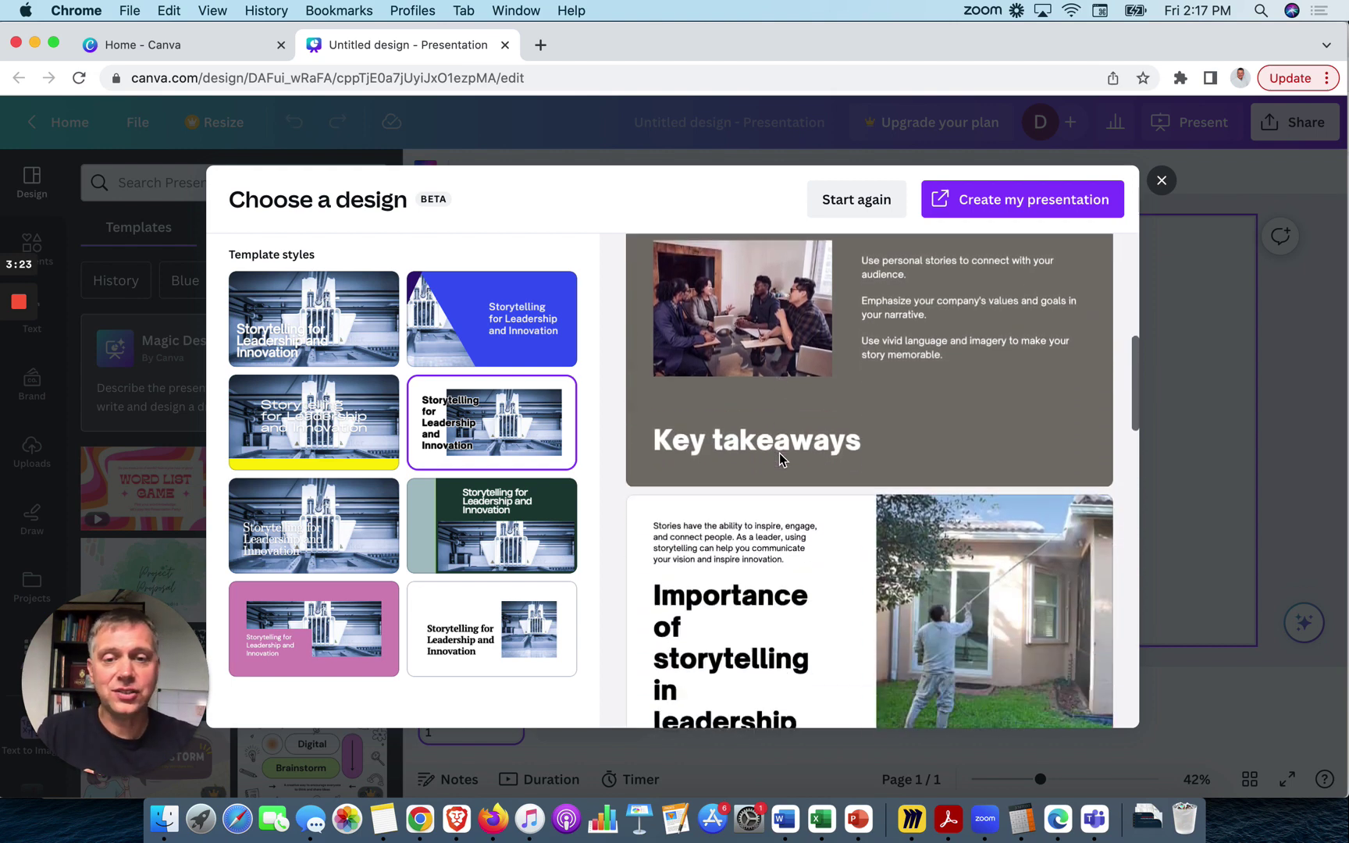
scroll(780, 421, "down", 3)
scroll(774, 484, "down", 2)
scroll(771, 570, "down", 3)
scroll(771, 567, "down", 3)
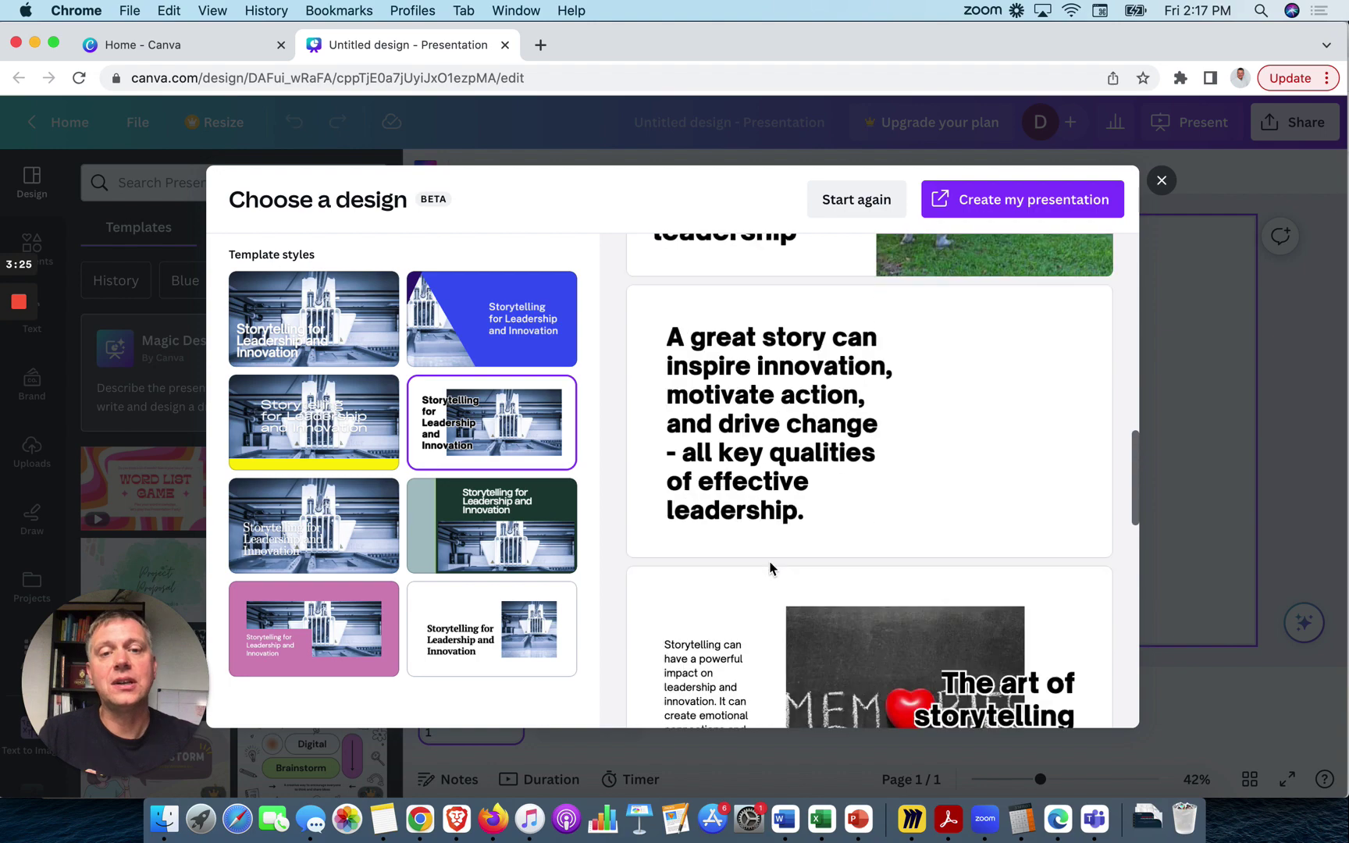
scroll(770, 567, "down", 3)
scroll(770, 567, "down", 4)
scroll(954, 482, "down", 4)
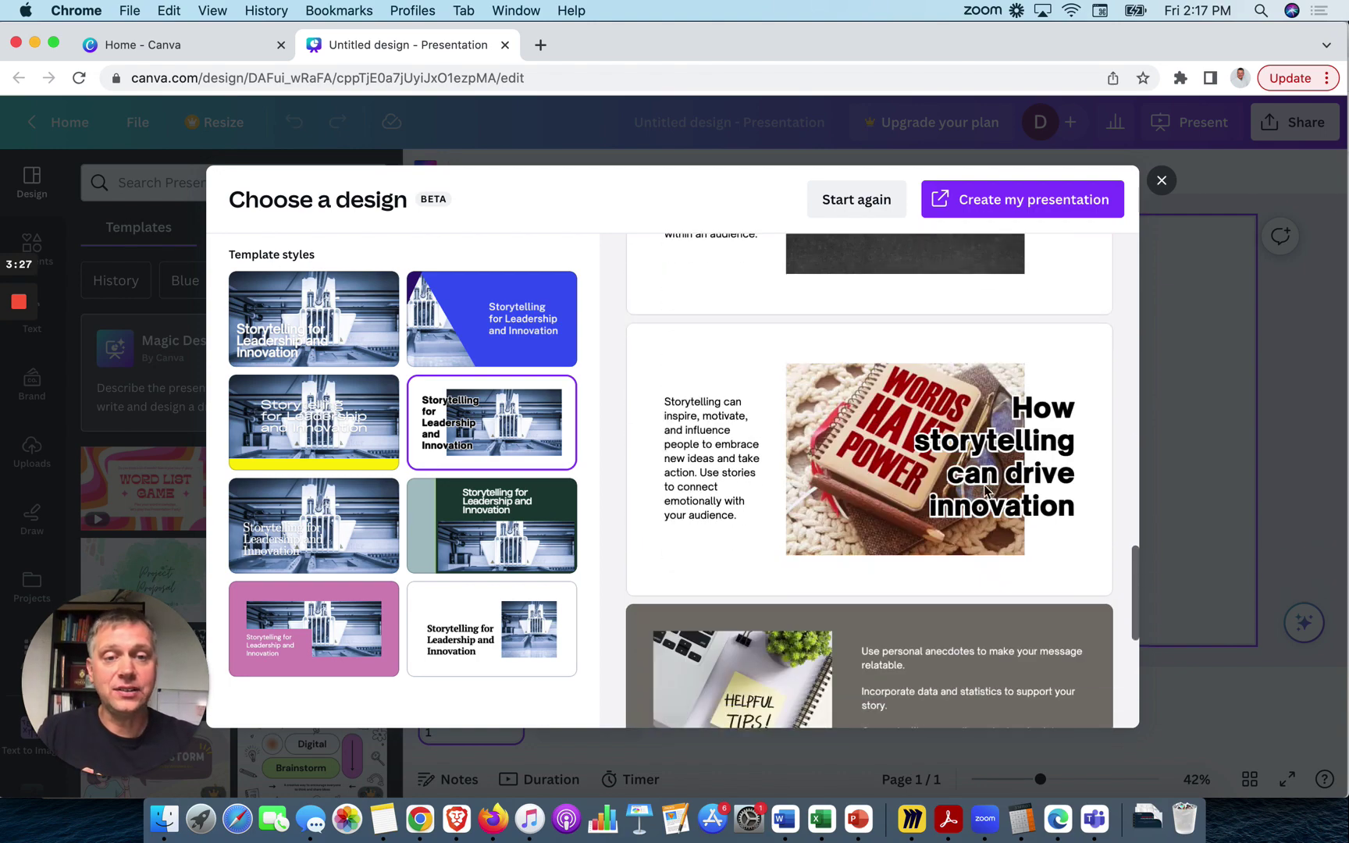
scroll(1053, 505, "down", 2)
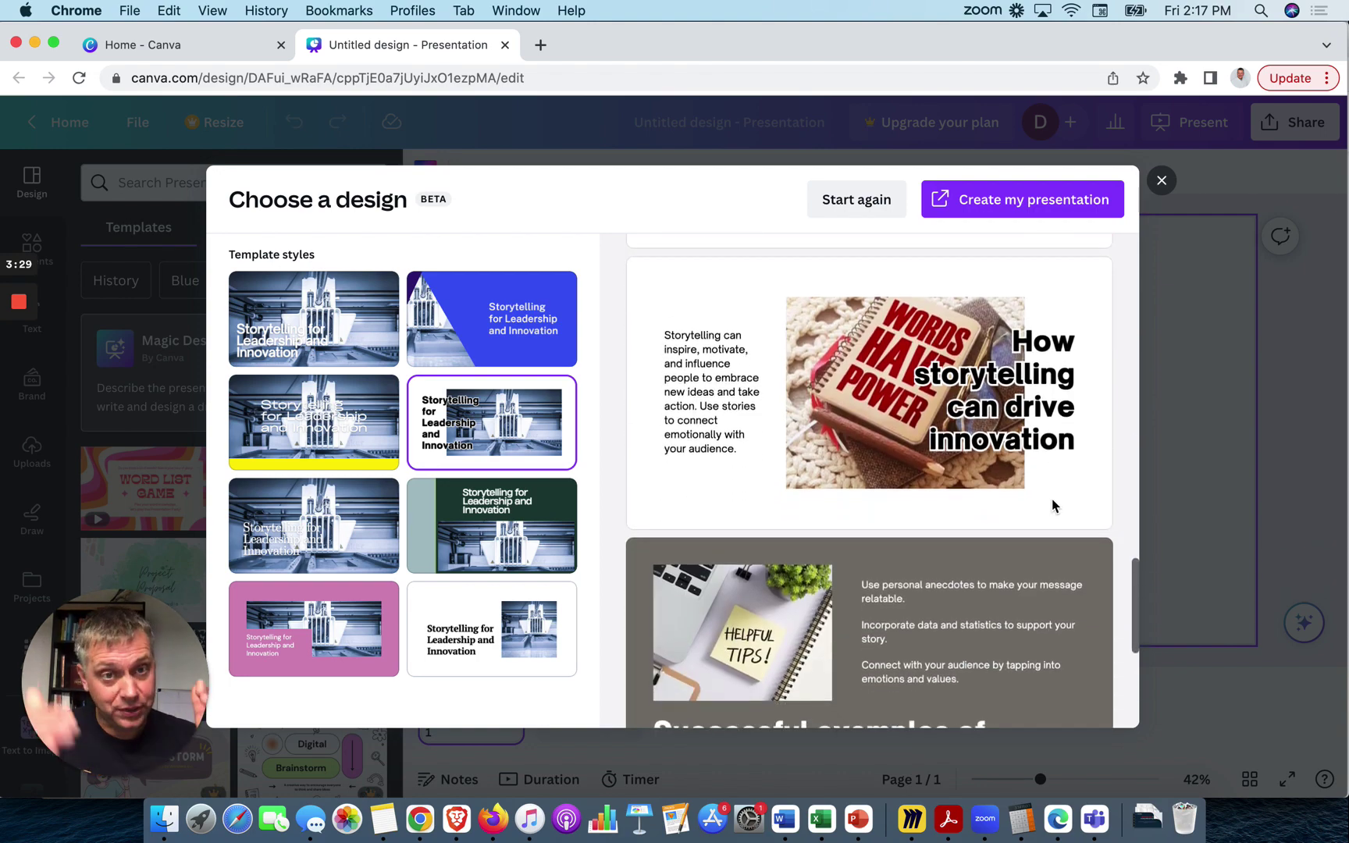
scroll(1052, 506, "down", 4)
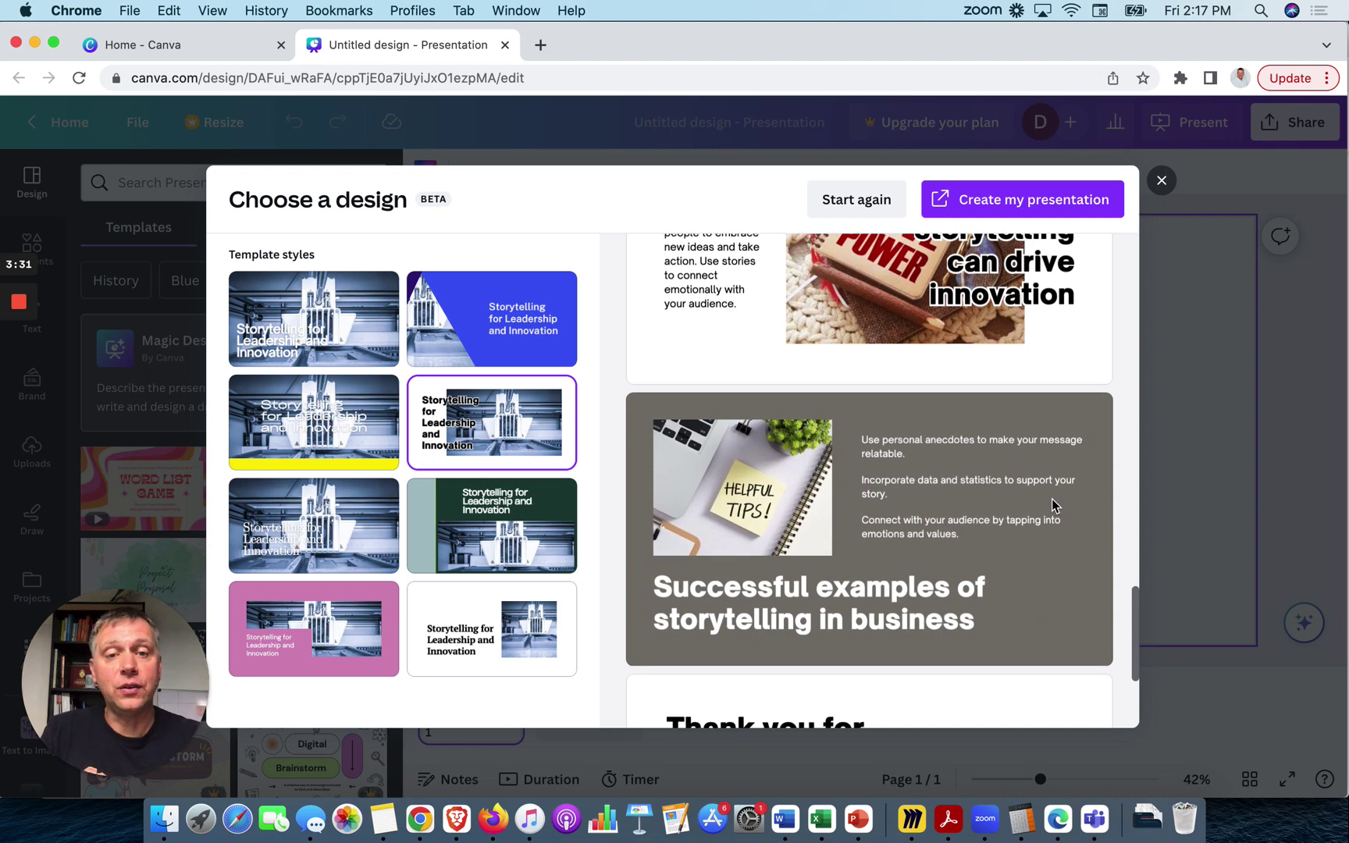
scroll(1051, 505, "down", 1)
scroll(1052, 505, "down", 5)
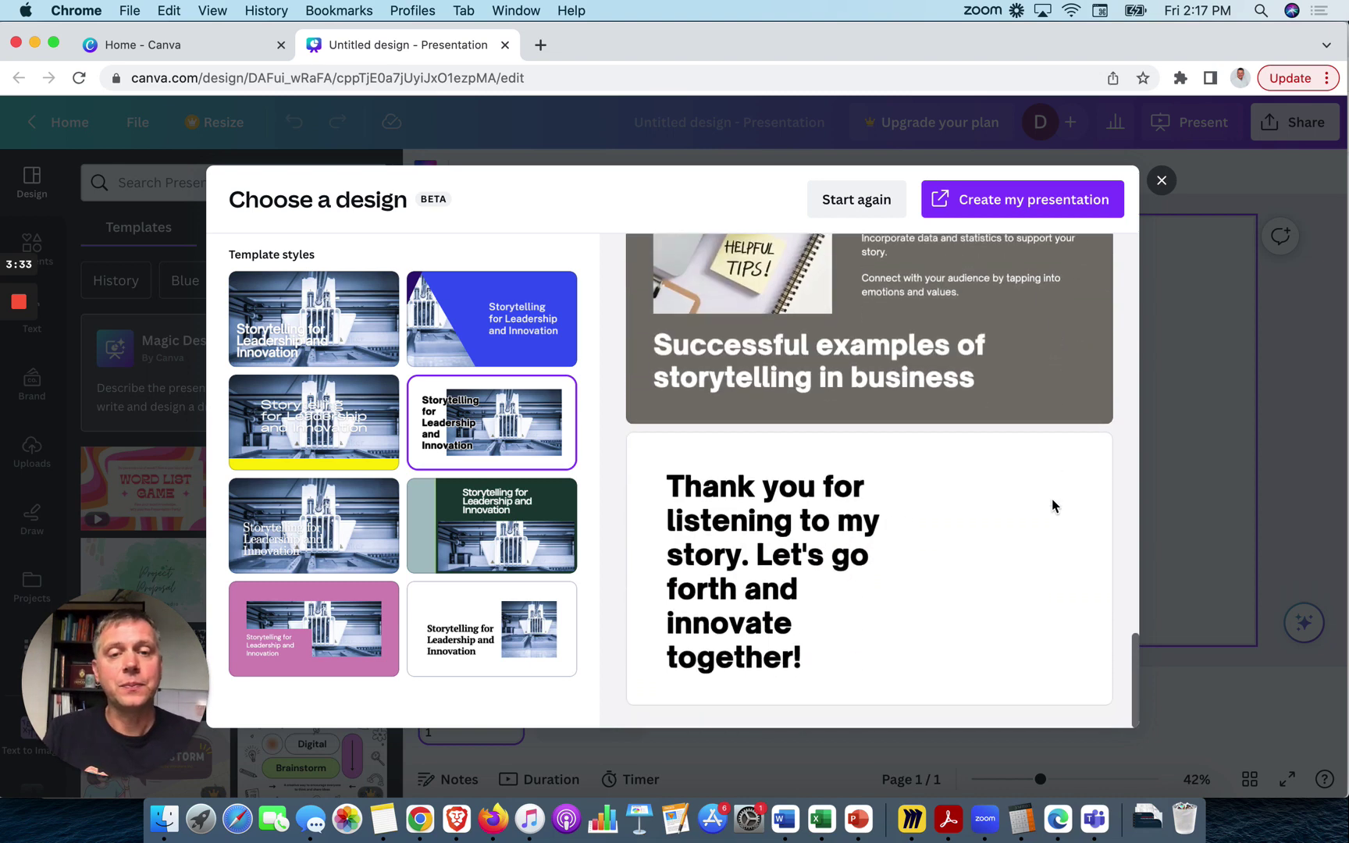
scroll(1052, 505, "up", 3)
scroll(1052, 506, "up", 1)
scroll(1052, 506, "down", 3)
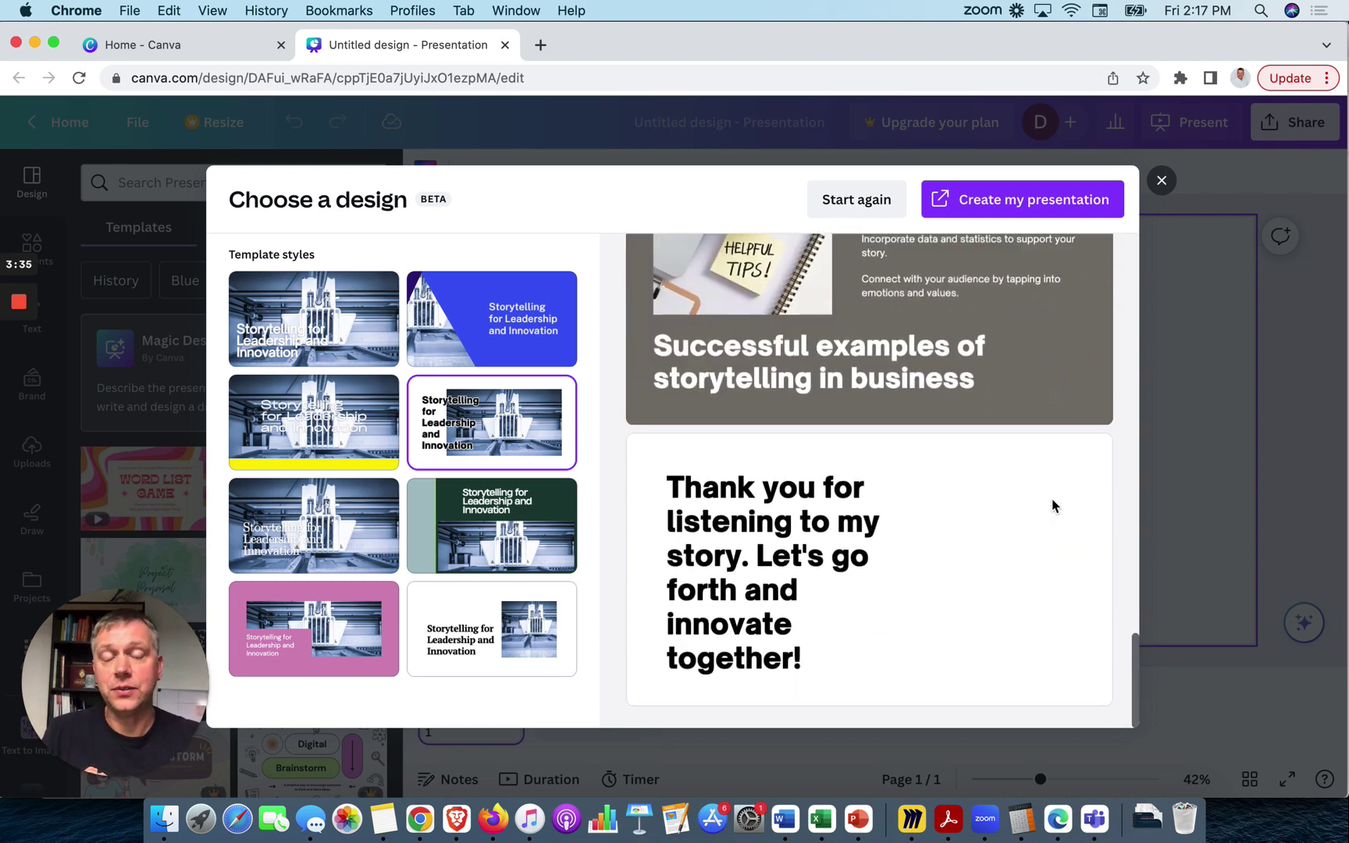
scroll(1051, 505, "up", 3)
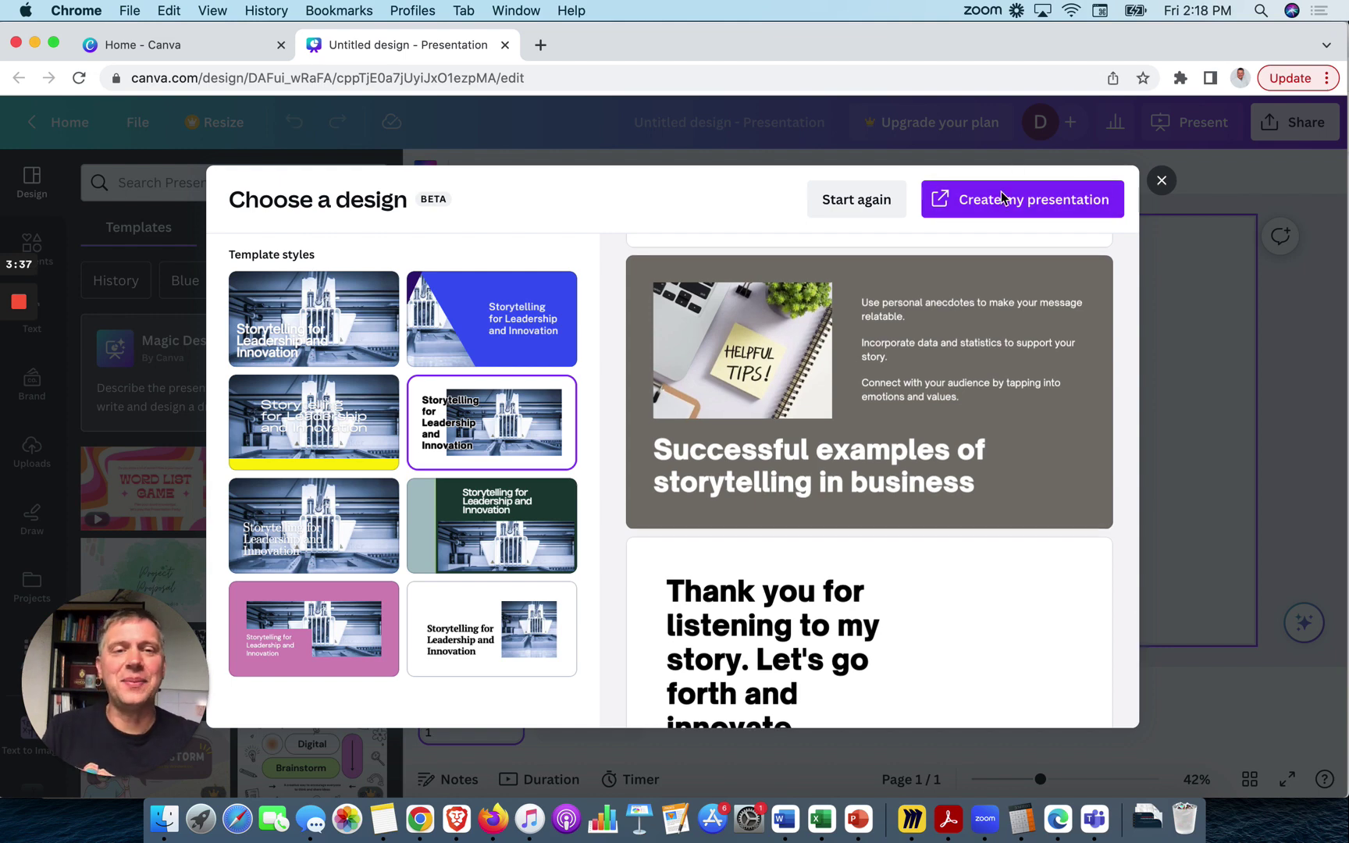
Create the nine-page presentation from the previewed style and dismiss the new-technology notice.
left_click(999, 202)
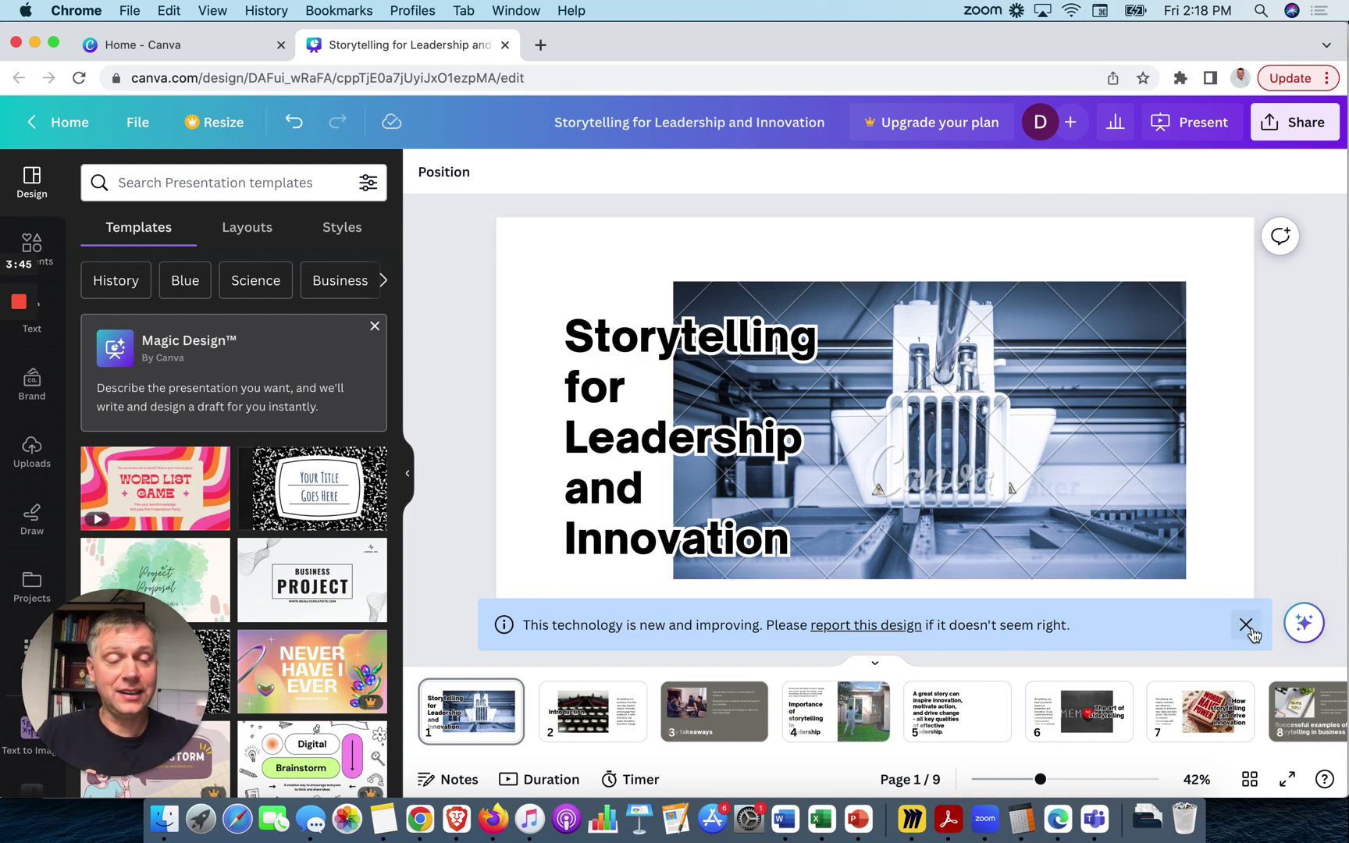
left_click(1245, 625)
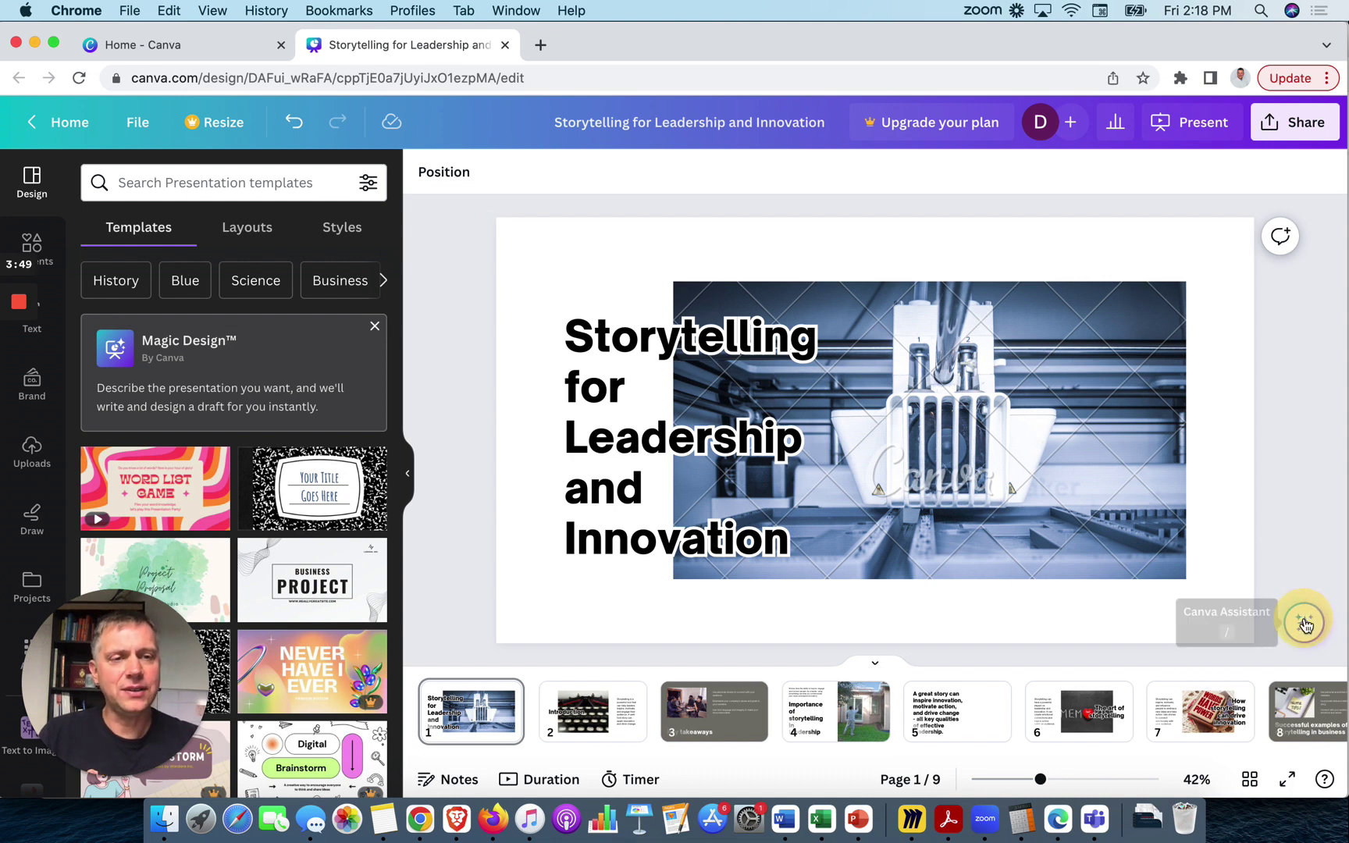
left_click(1305, 625)
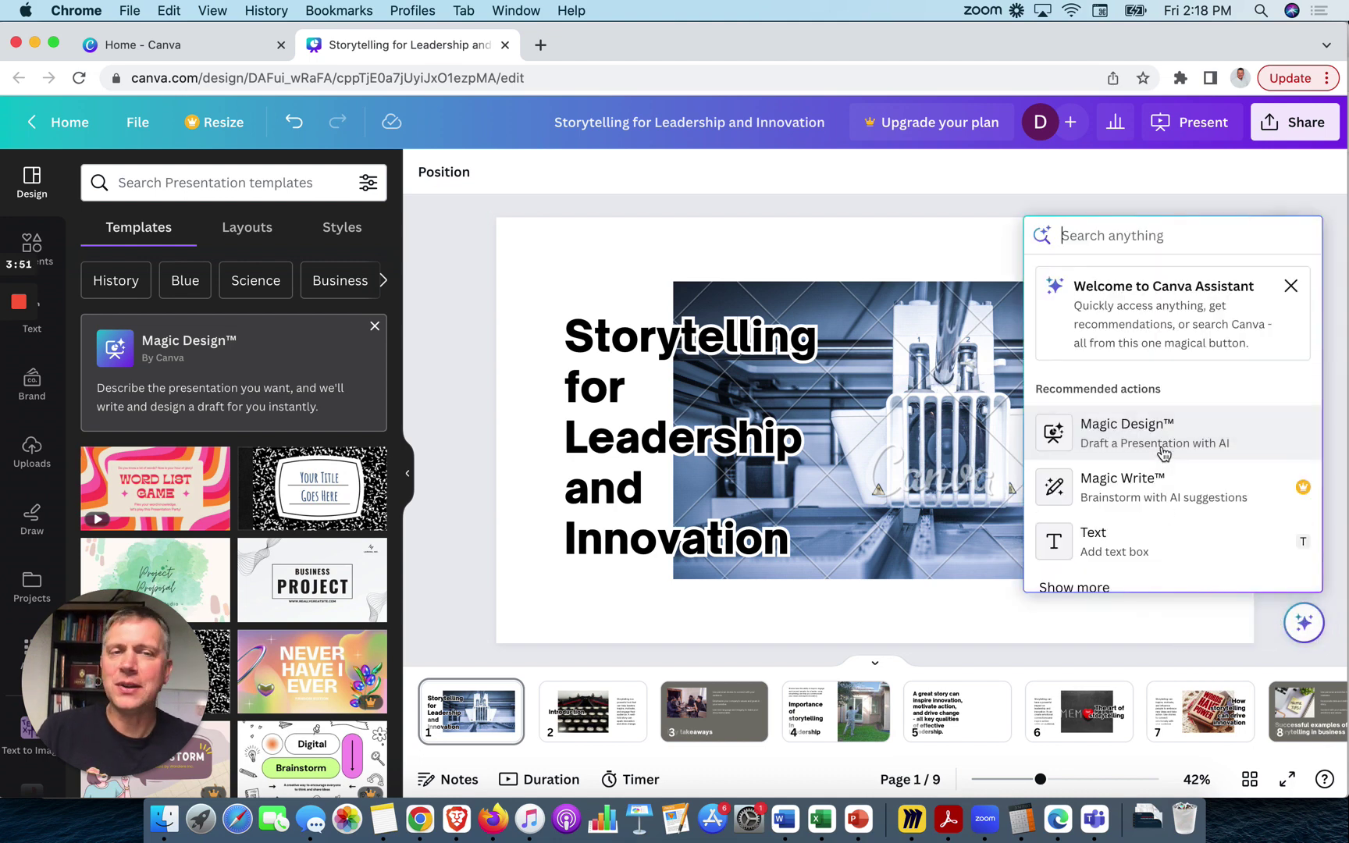
scroll(1161, 453, "down", 1)
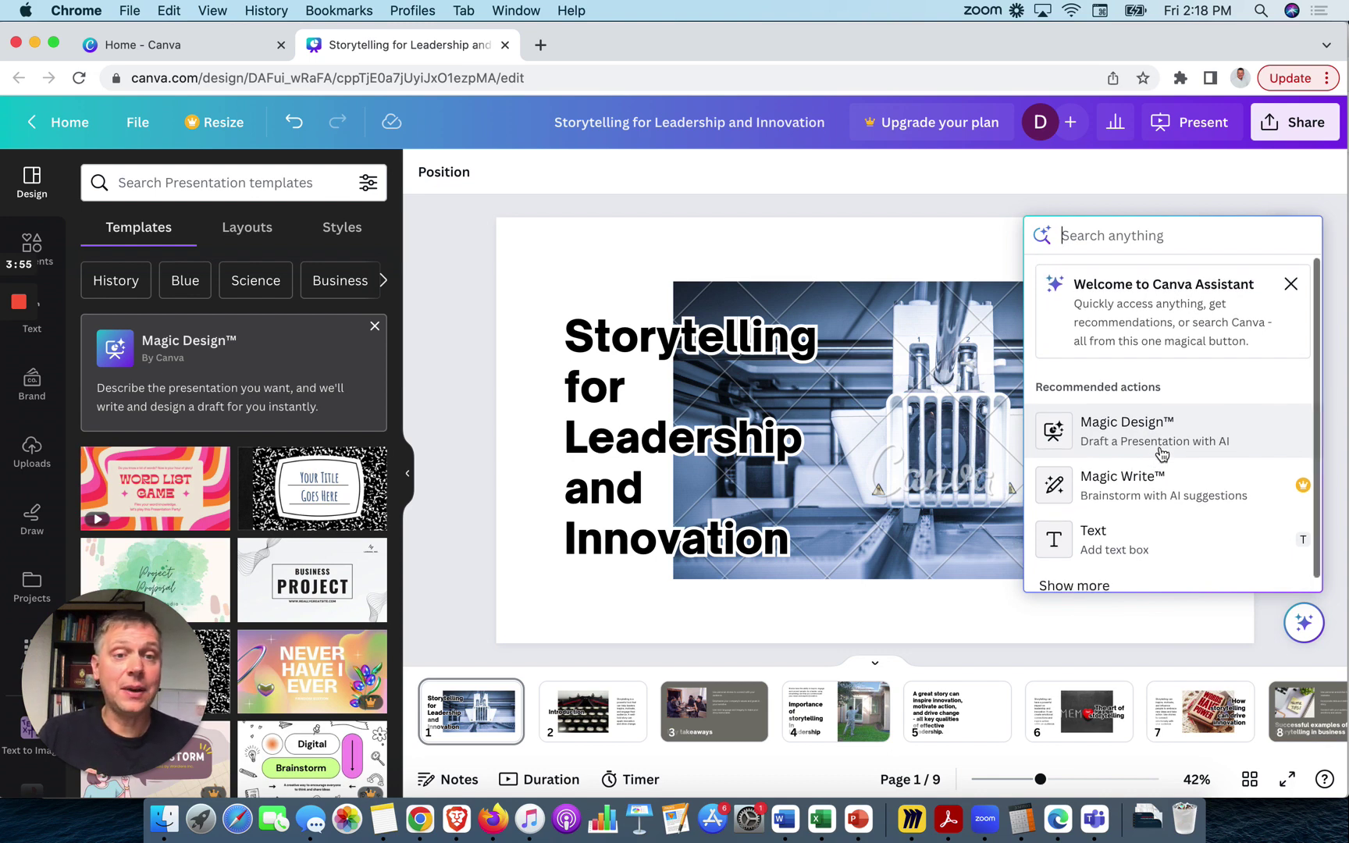
scroll(1161, 452, "down", 1)
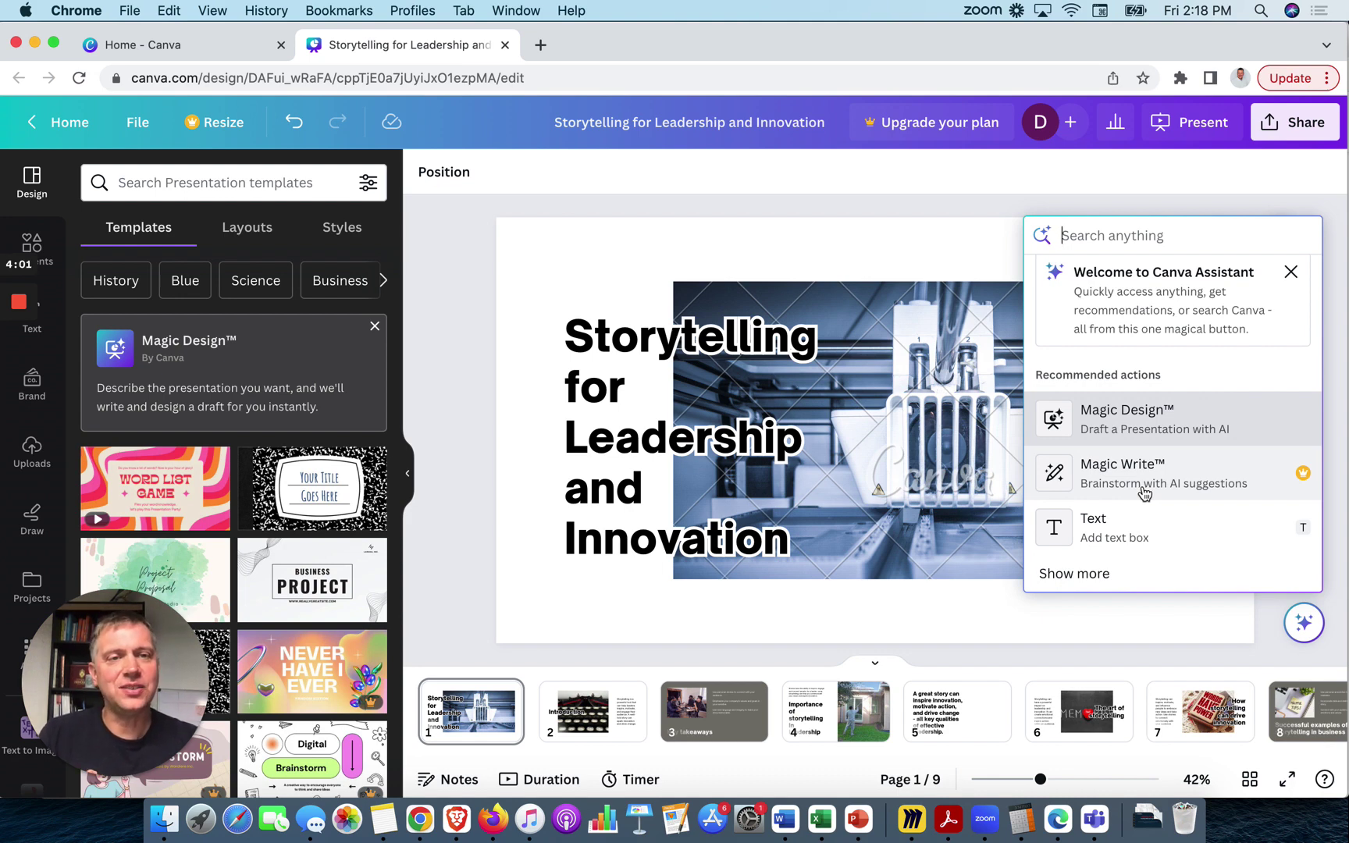
left_click(1296, 273)
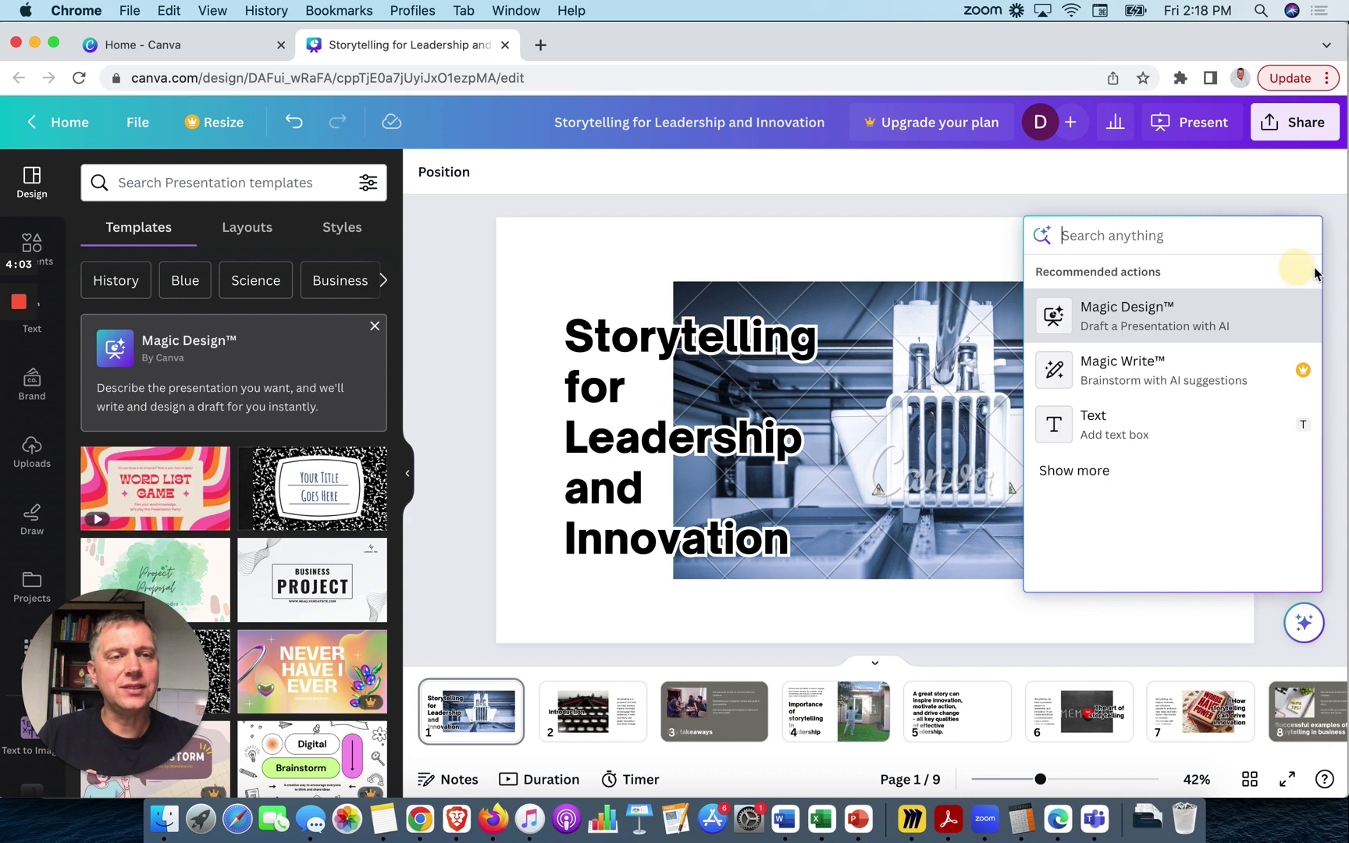
left_click(1326, 224)
left_click(1178, 397)
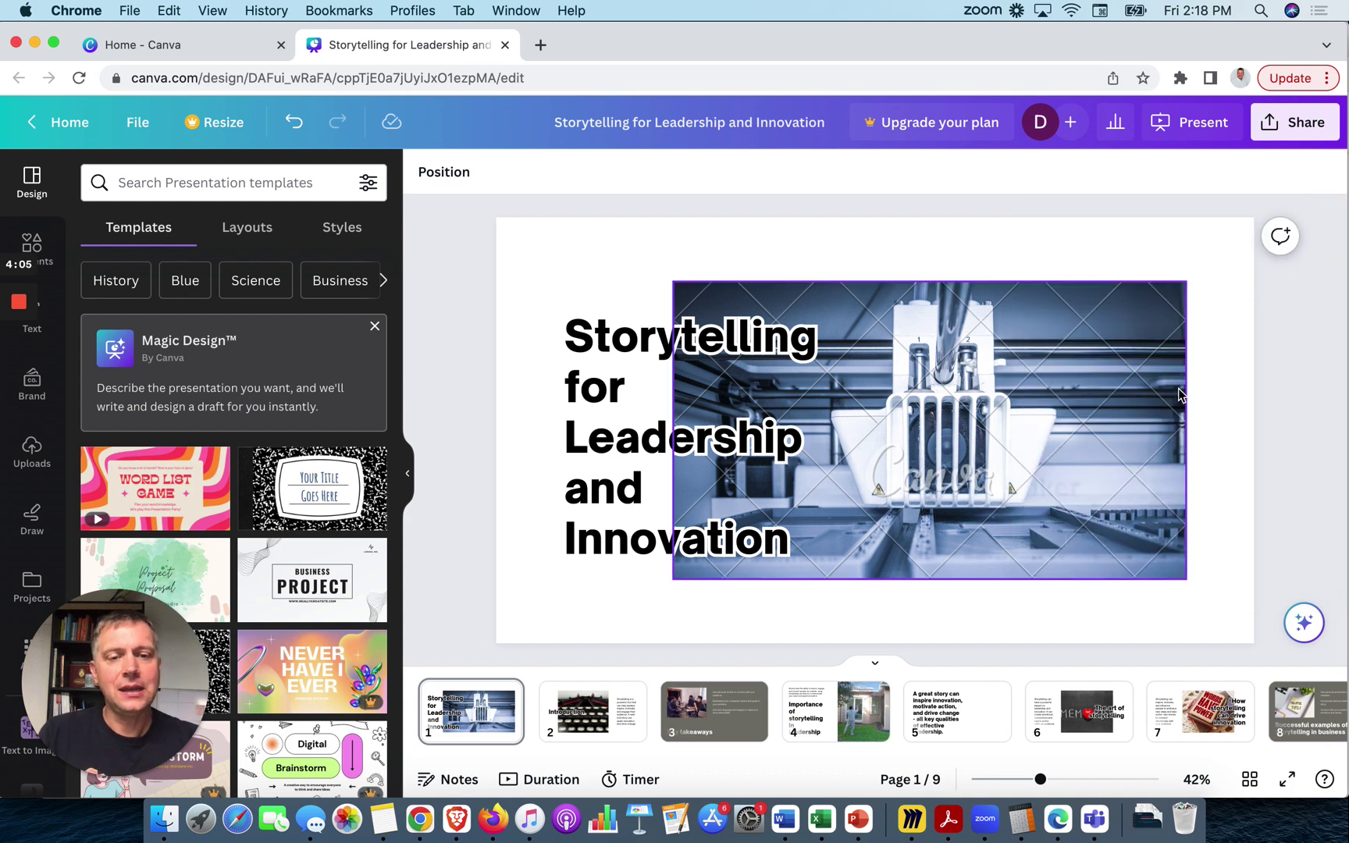
Zoom in slightly and nudge the title slide's printer photo up and to the right.
left_click(1064, 780)
mouse_move(1063, 781)
left_mouse_down()
mouse_move(1106, 780)
mouse_move(1043, 780)
left_mouse_up()
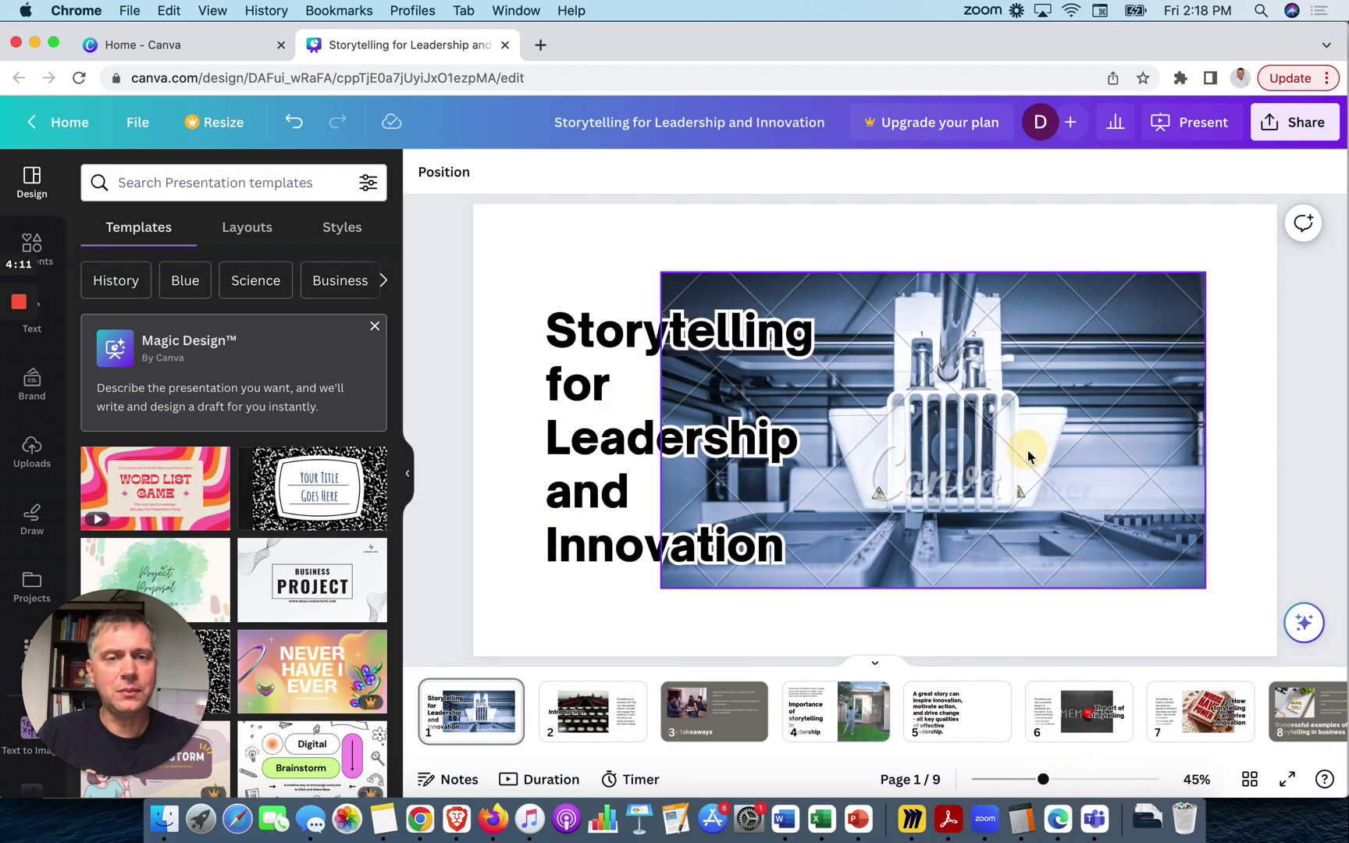
left_click(1028, 449)
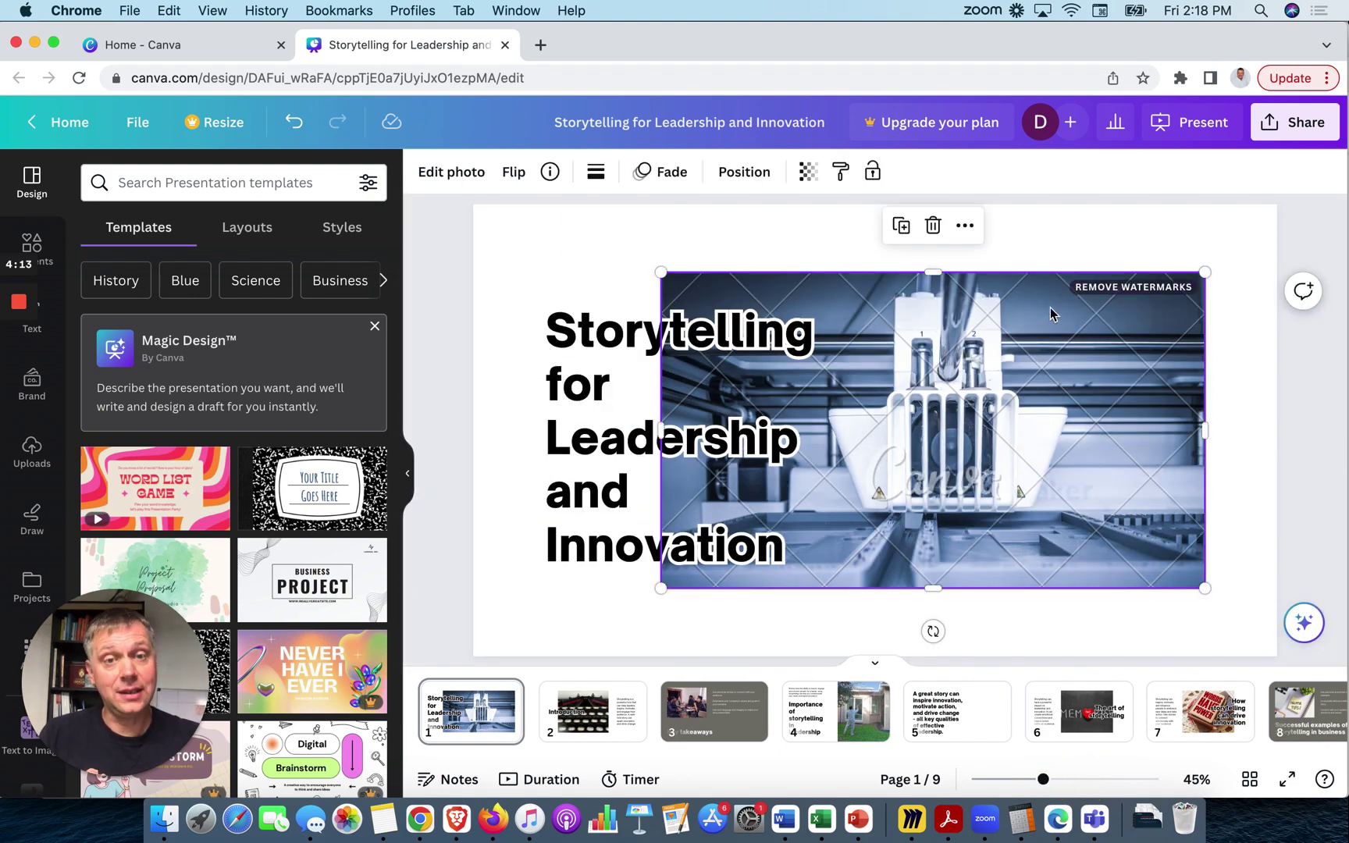
mouse_move(1049, 307)
left_mouse_down()
mouse_move(1014, 283)
mouse_move(1067, 298)
left_mouse_up()
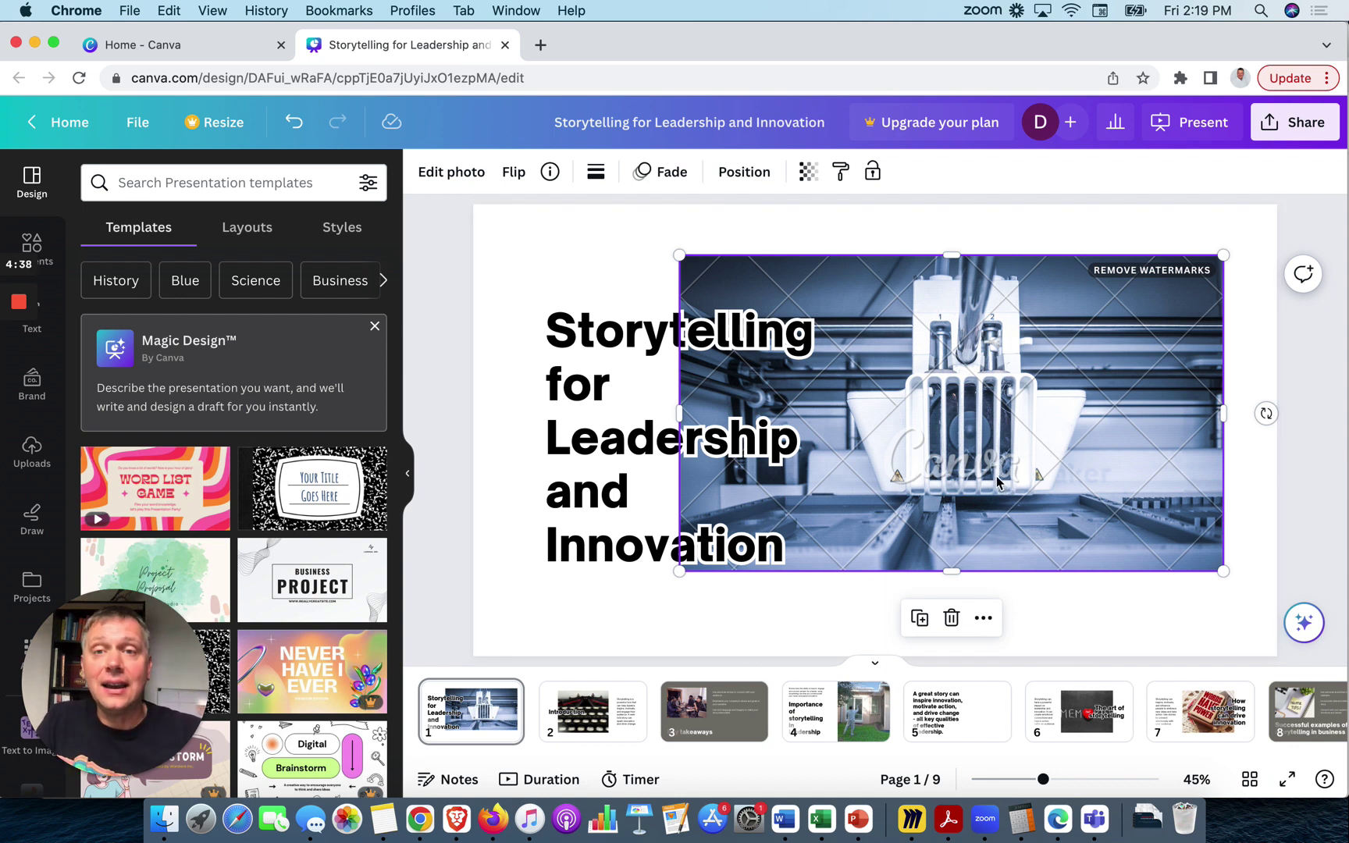
left_click(1305, 624)
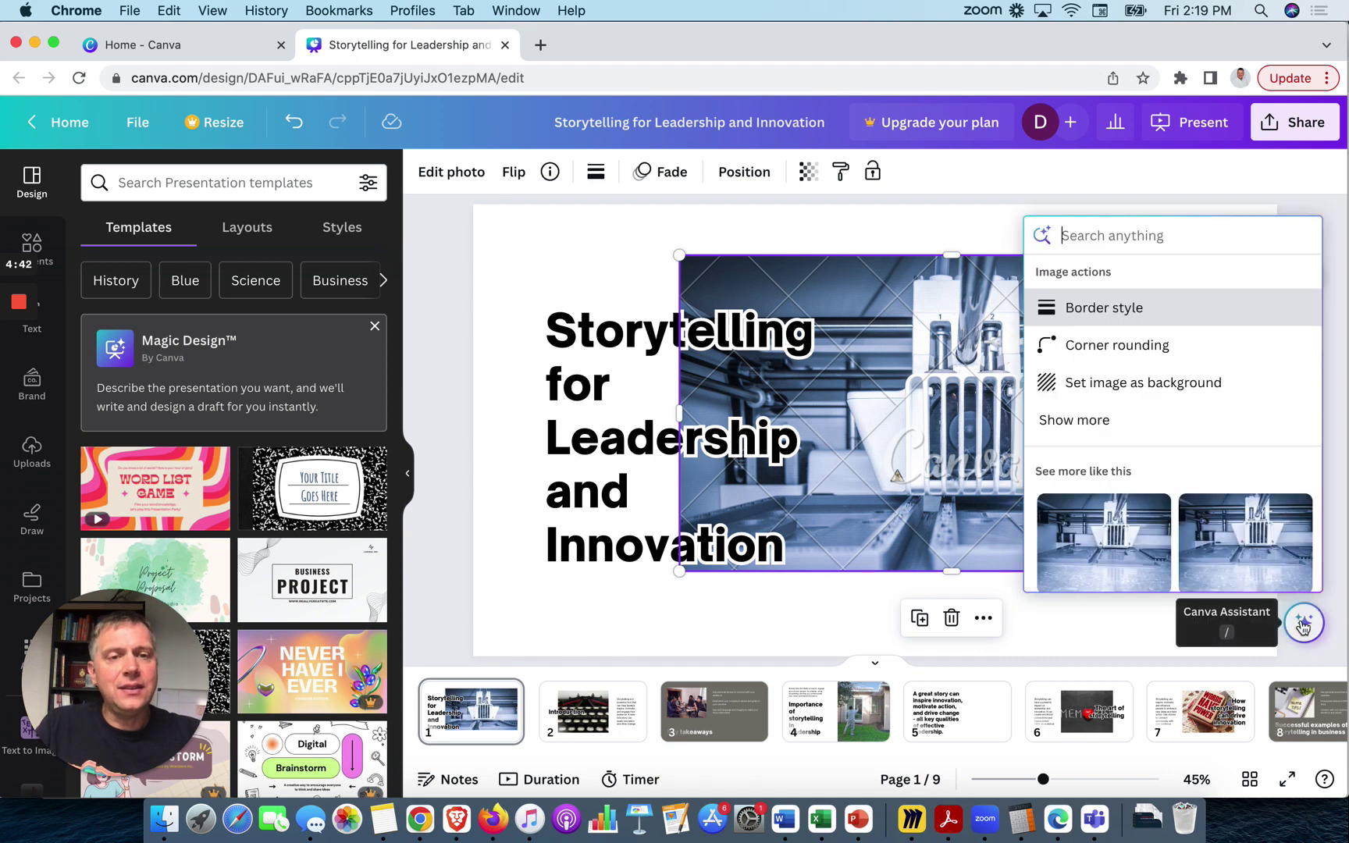
left_click(1307, 622)
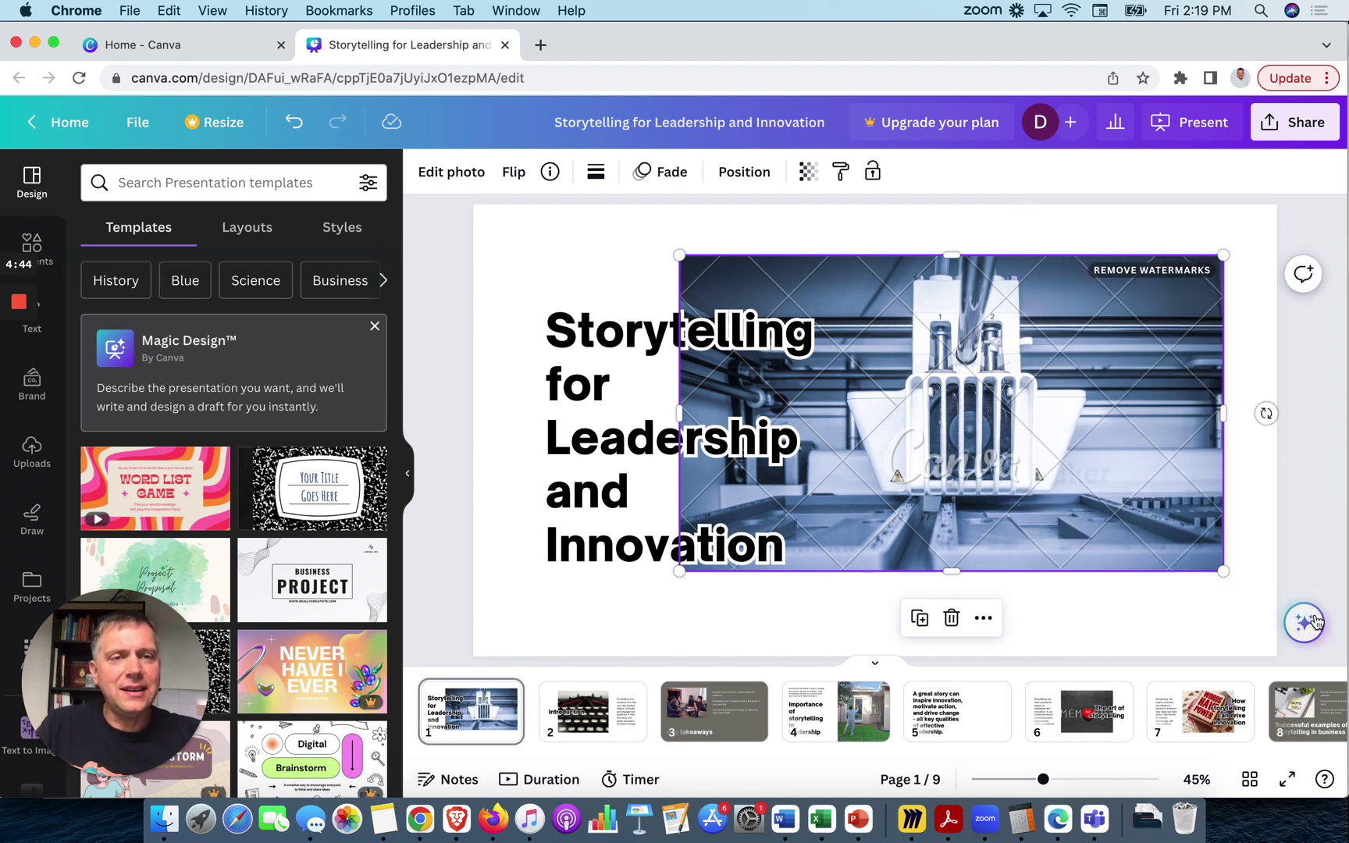
left_click(1310, 621)
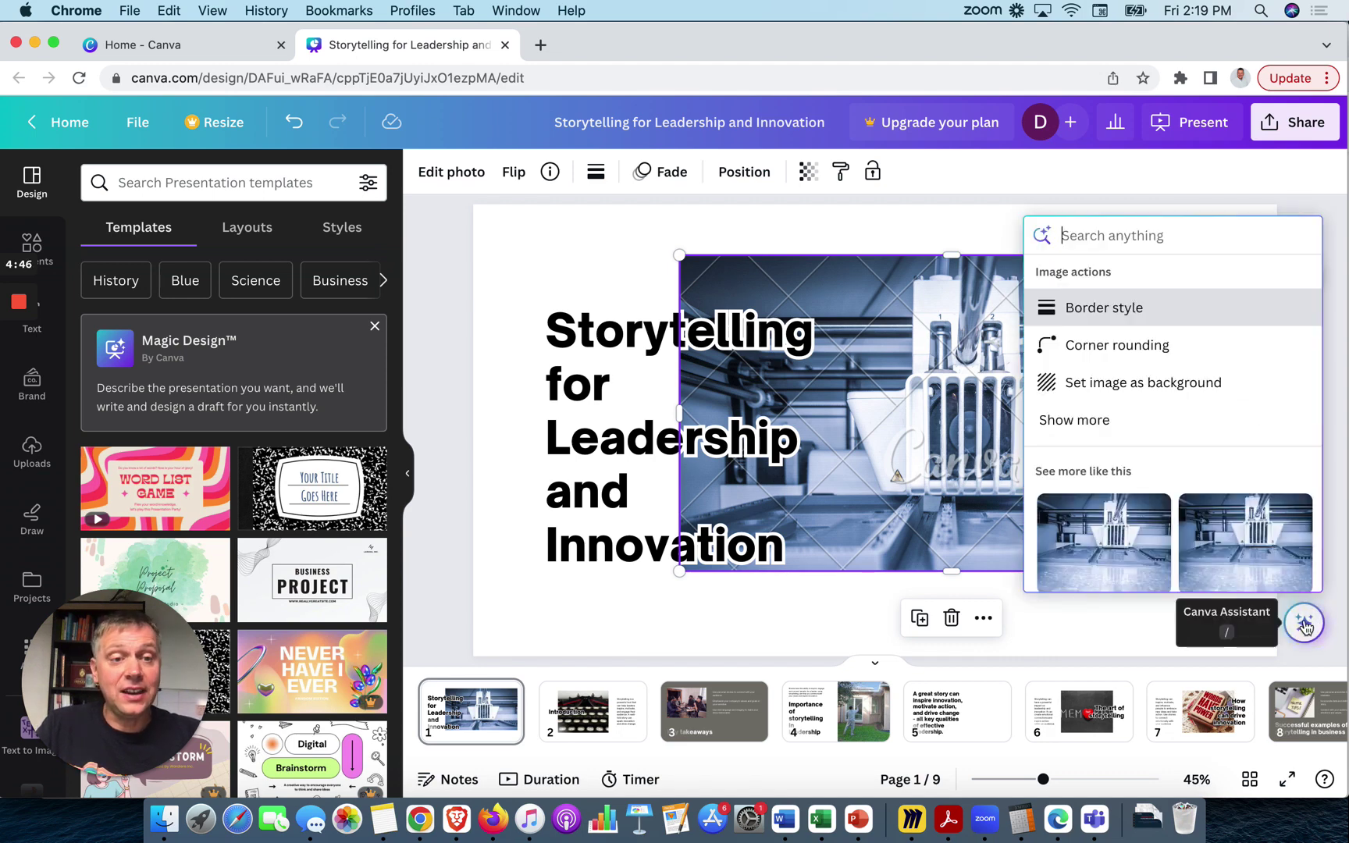
scroll(1160, 460, "down", 2)
scroll(1160, 460, "up", 2)
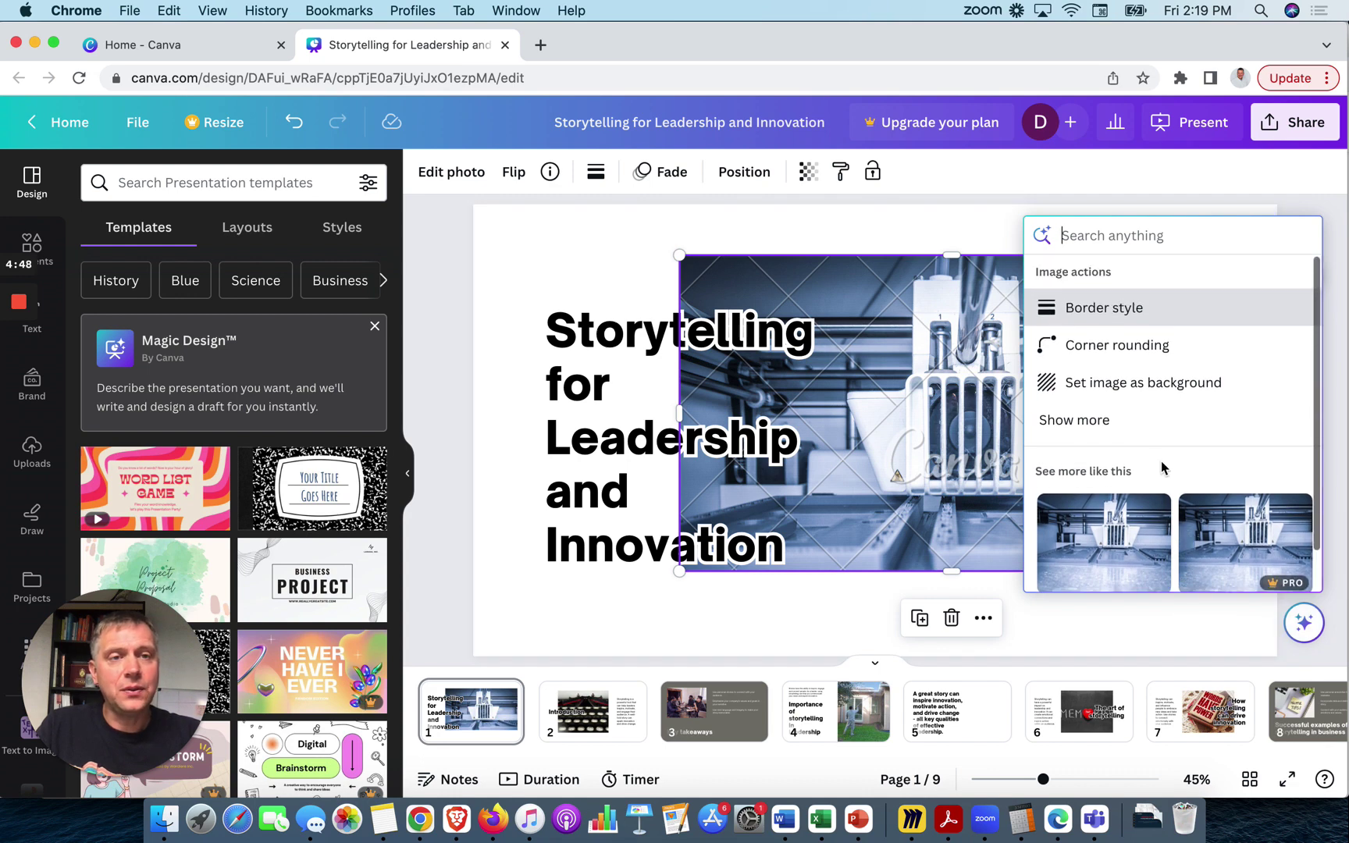
left_click(908, 216)
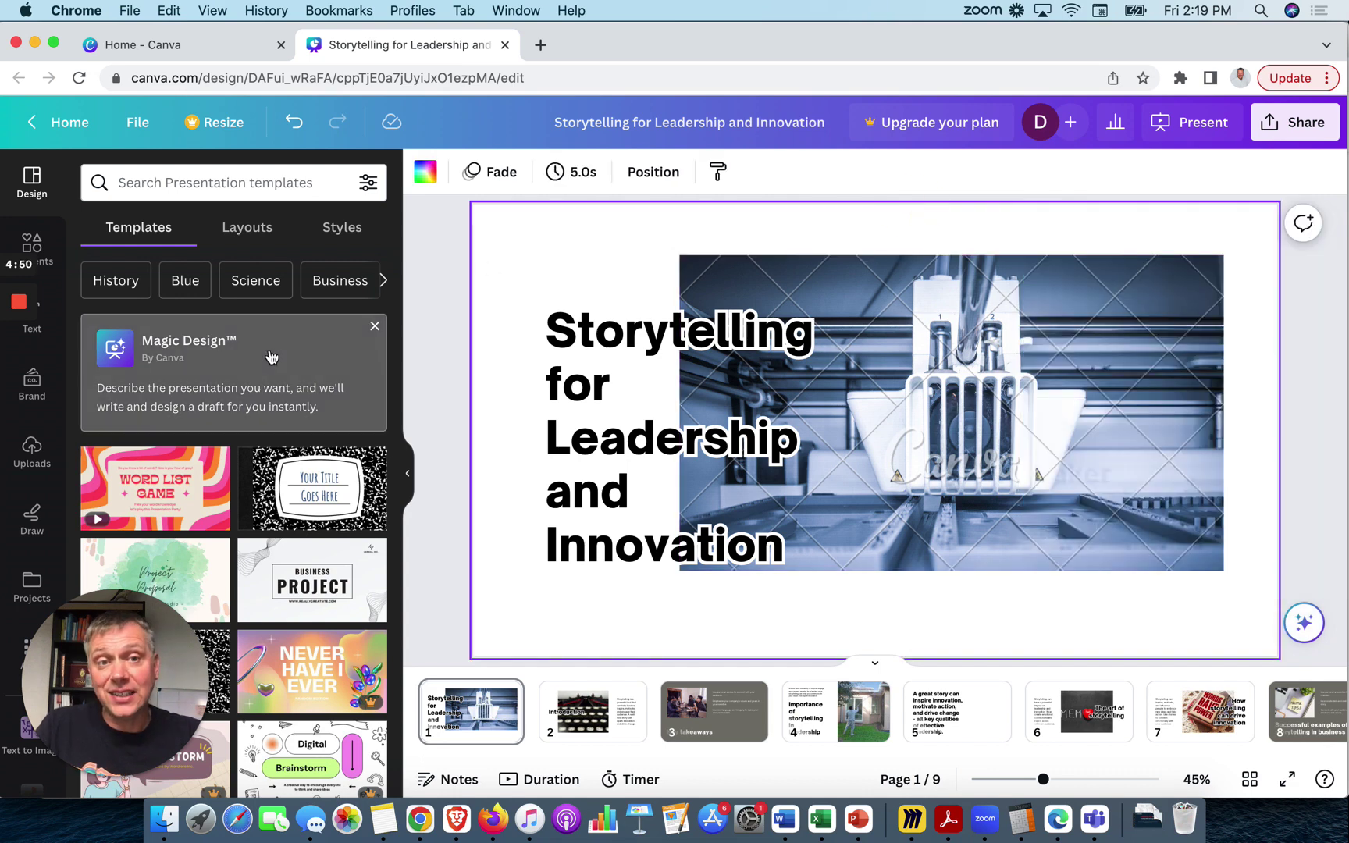